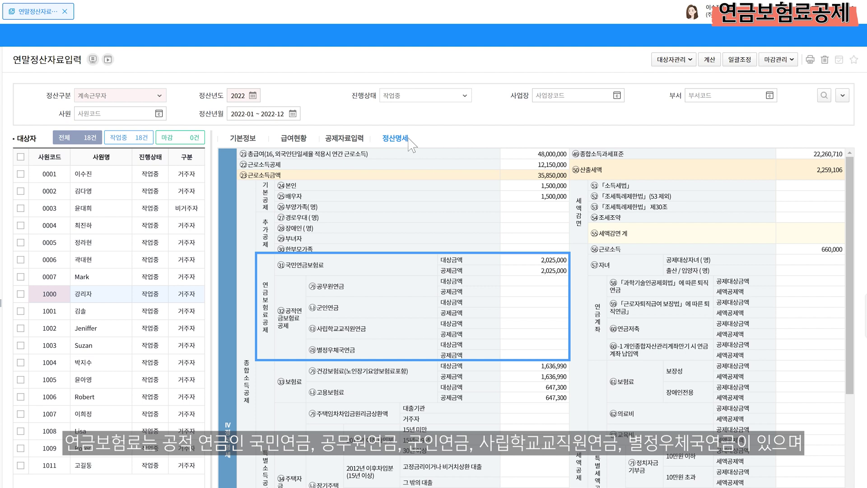
Under 연금보험료 in 공제자료입력, enter 100,000 as the 국민연금 추가 amount
left_click(358, 138)
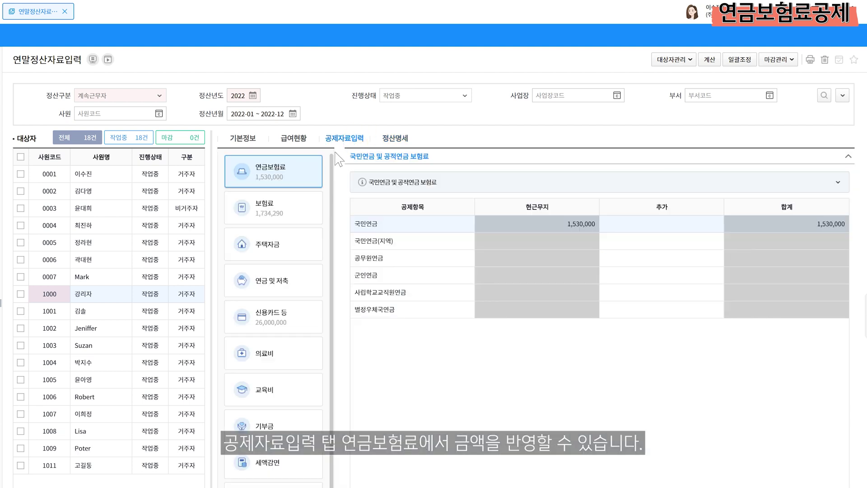
left_click(304, 166)
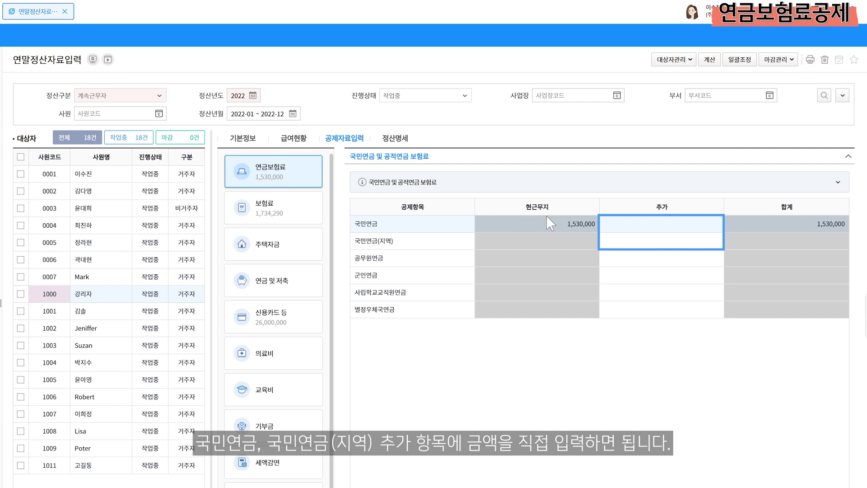
left_click(616, 225)
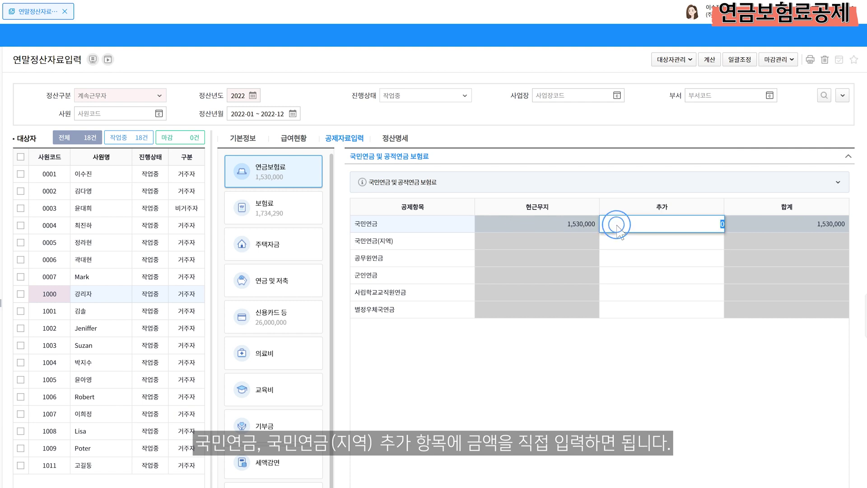
type("1000000")
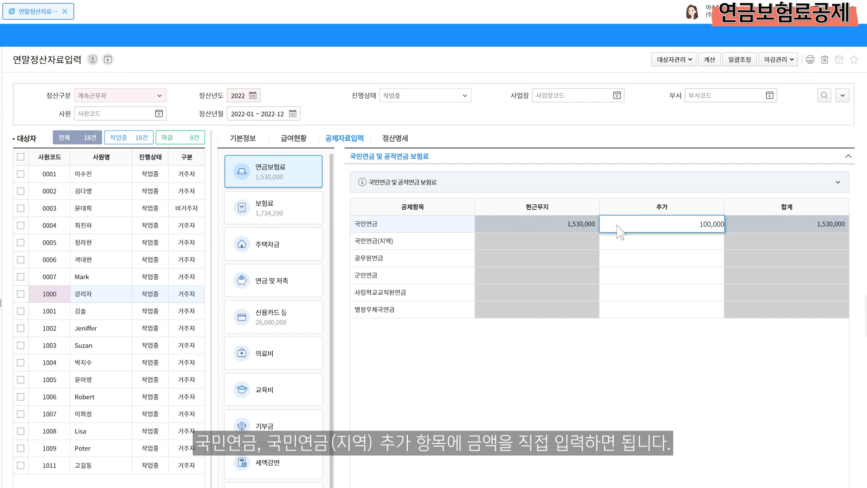
key("Return")
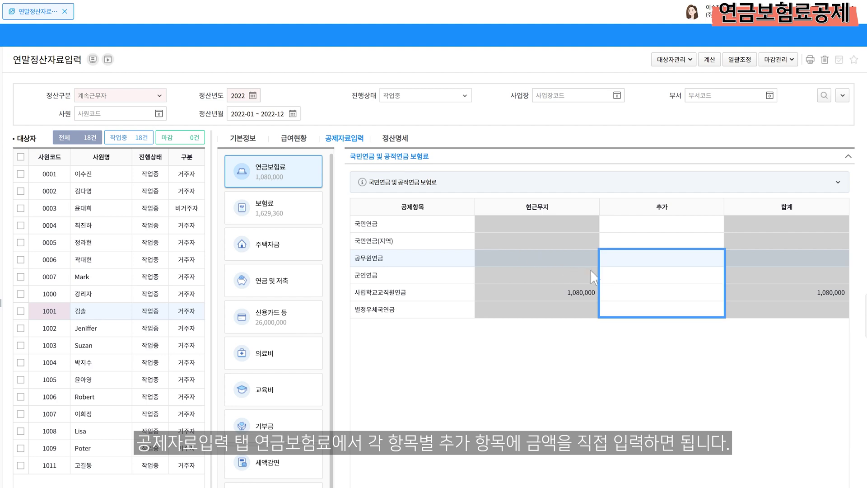
Add 100,000 to the 사립학교교직원연금 추가 cell, giving a 1,180,000 total
left_click(647, 291)
type("10")
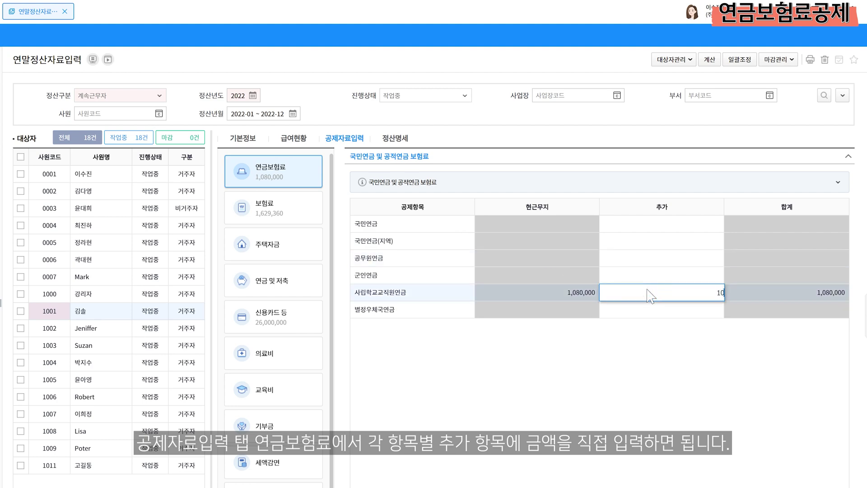
type("0,000")
key("Return")
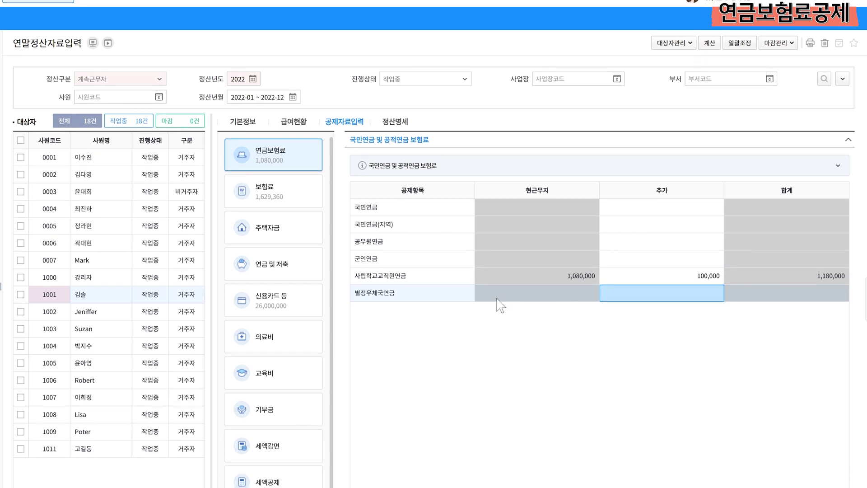
Load row 201's prior-workplace 소득명세 from 종전근무지, then view the salary summary
scroll(499, 300, "down", 3)
left_click_drag(333, 268, 333, 305)
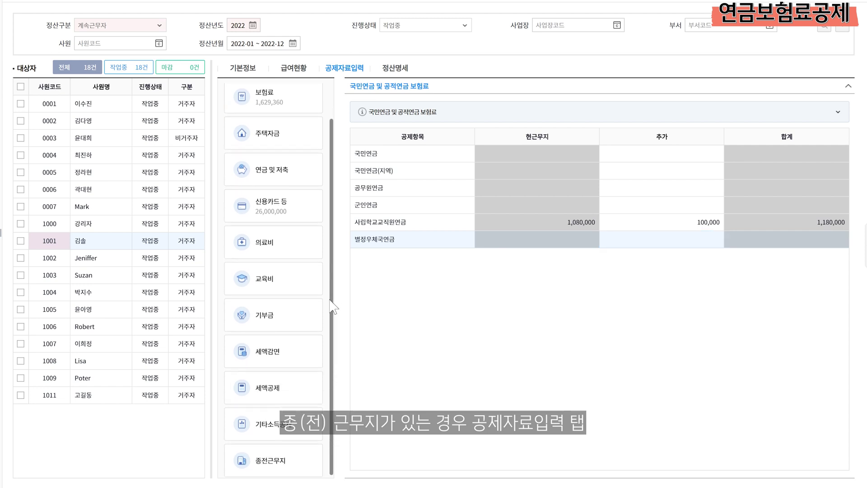
left_click(270, 462)
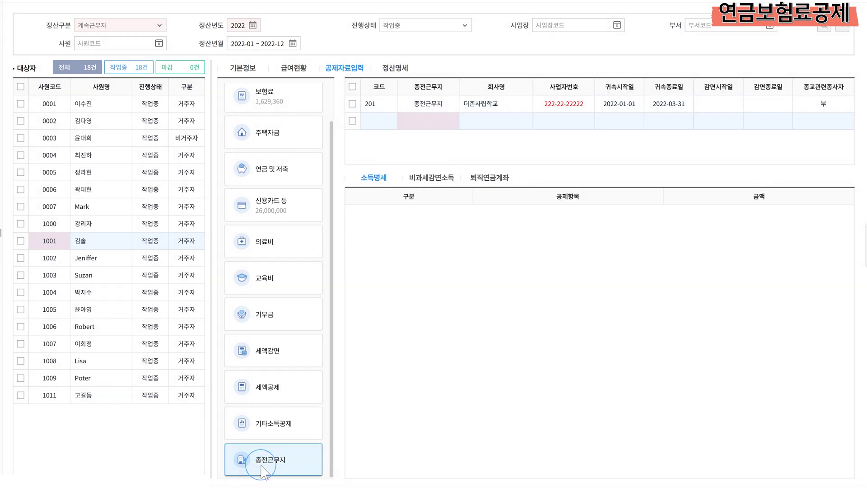
left_click(429, 106)
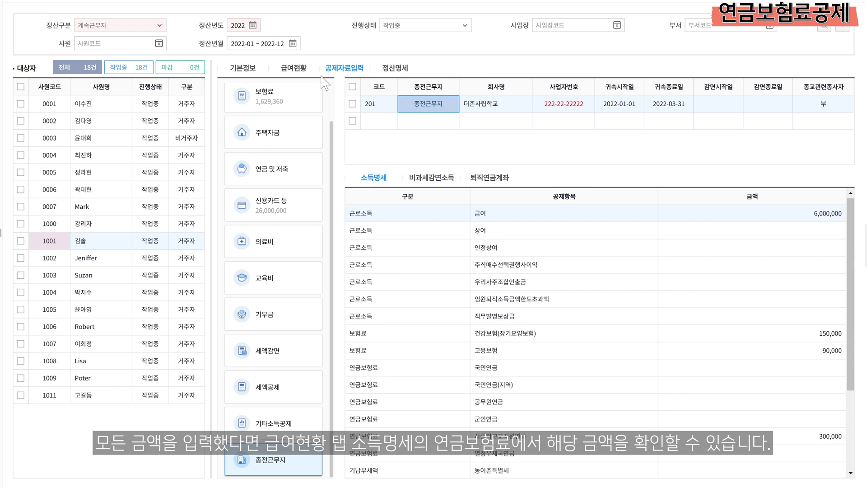
left_click(294, 69)
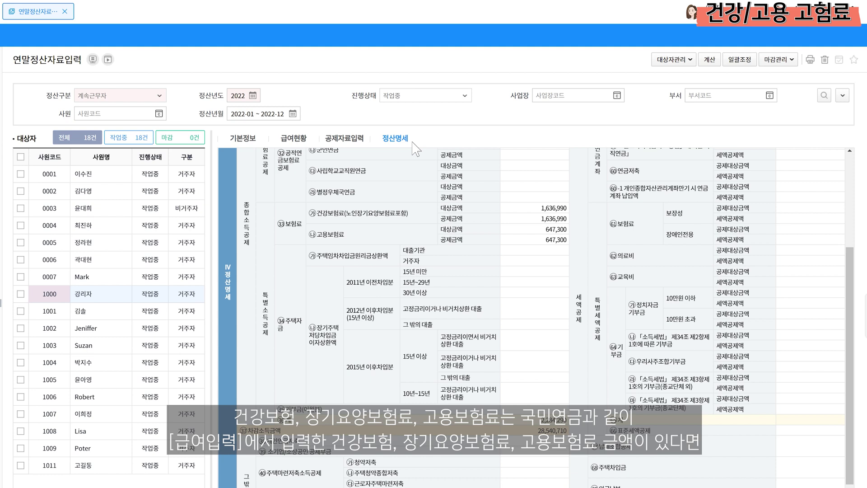
Review 급여현황, then reload row 201's prior-workplace record (350,000 health, 200,000 employment insurance)
left_click(309, 139)
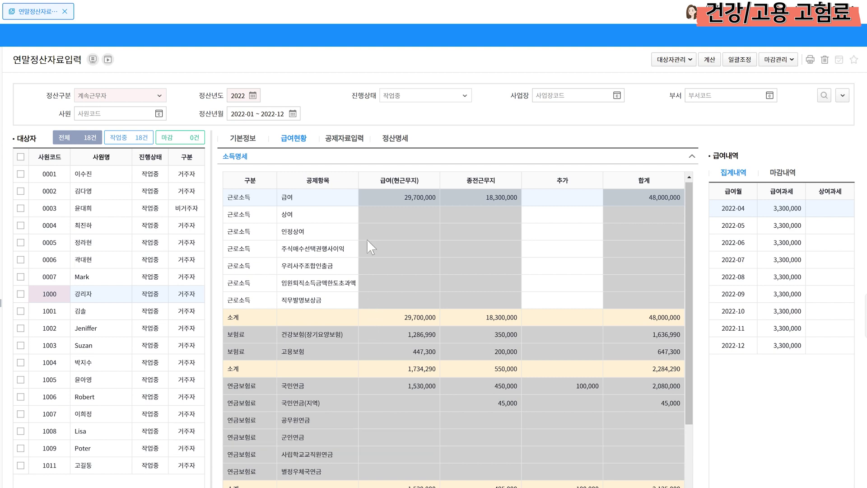
left_click(364, 140)
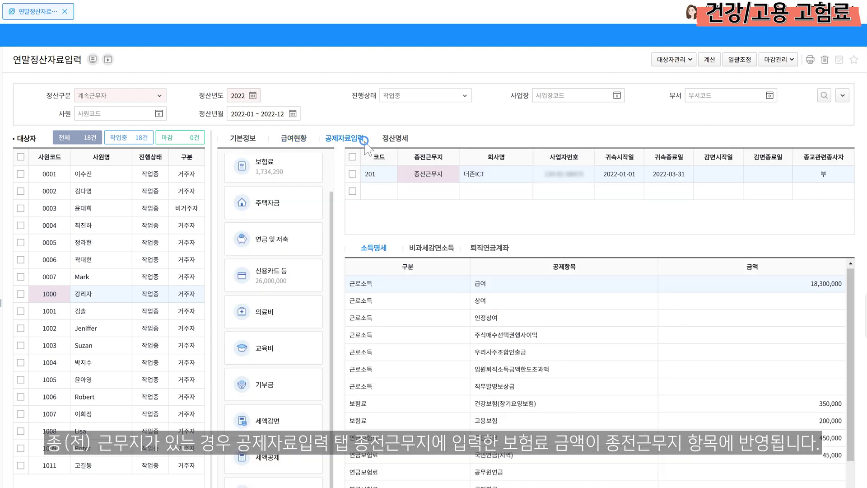
left_click(417, 174)
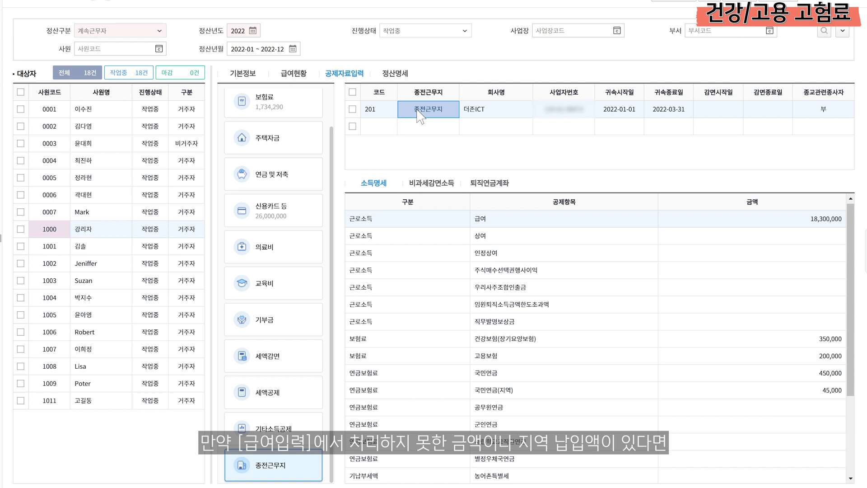
In the 보험료 section, enter 10,000 as the 그 밖의 자료 health insurance amount
left_click(314, 102)
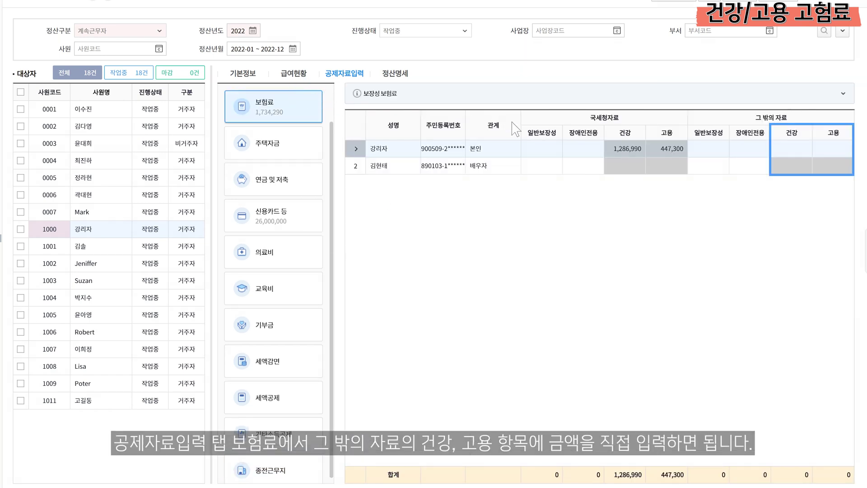
left_click(775, 153)
type("100000")
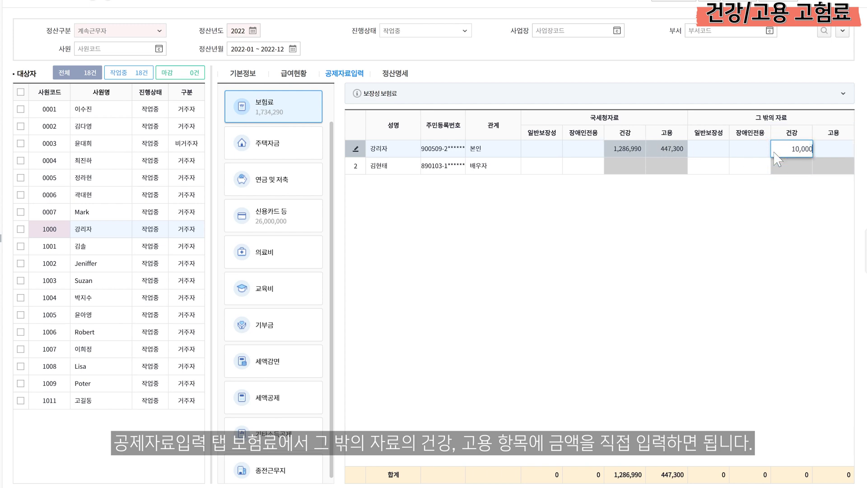
key("Return")
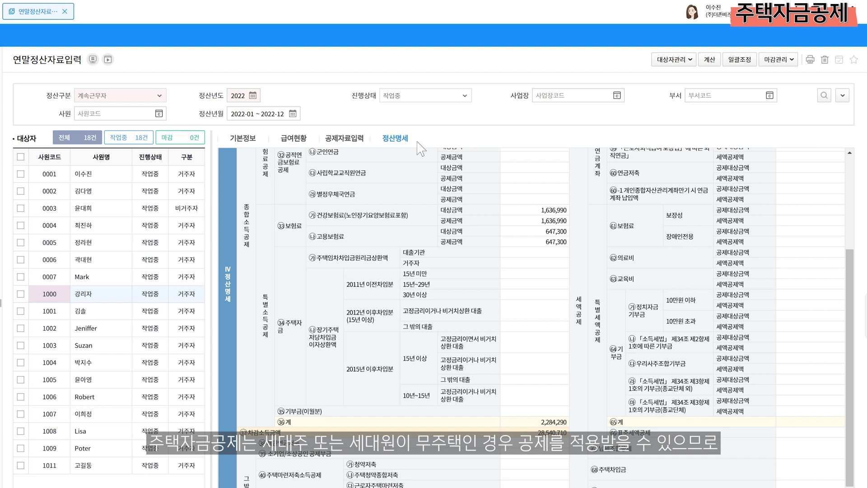
View the employee's 기본정보 tab
left_click(261, 138)
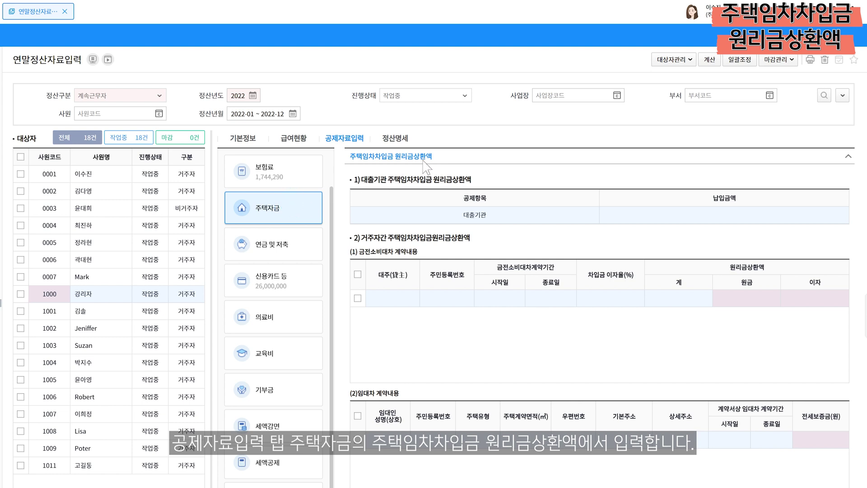
Enter 5,000,000 as the lender 주택임차차입금 원리금상환액 payment
left_click(436, 156)
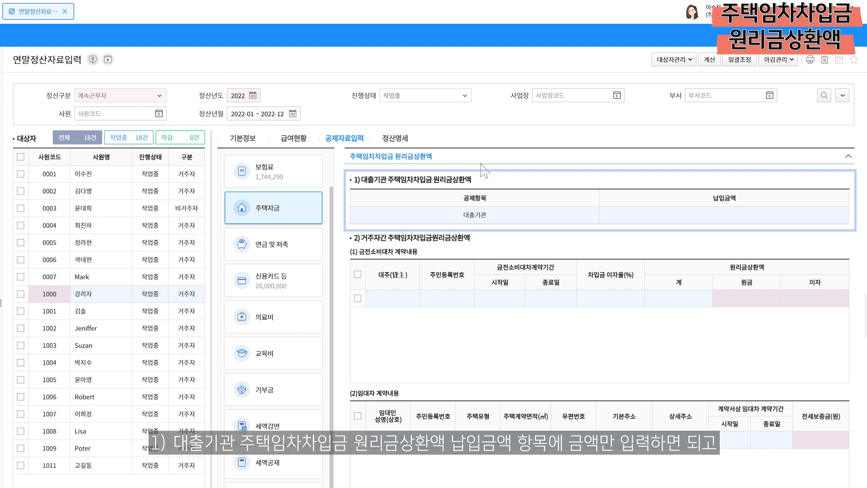
left_click(681, 221)
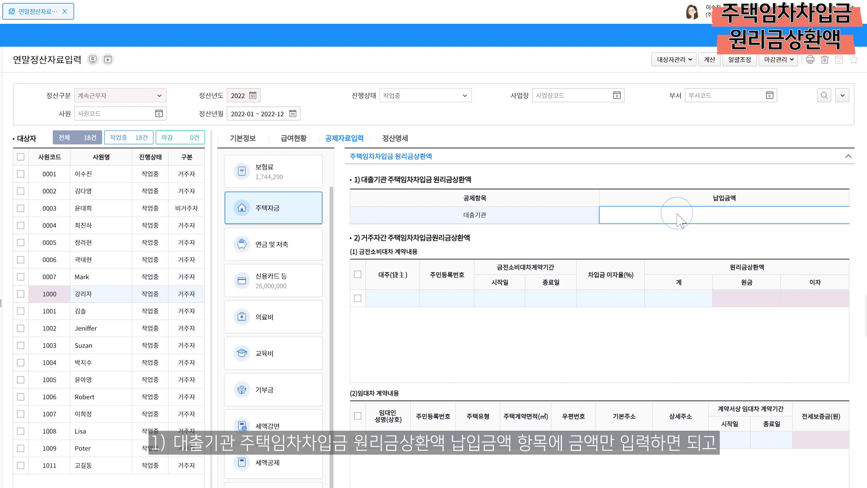
type("5000000")
key("Return")
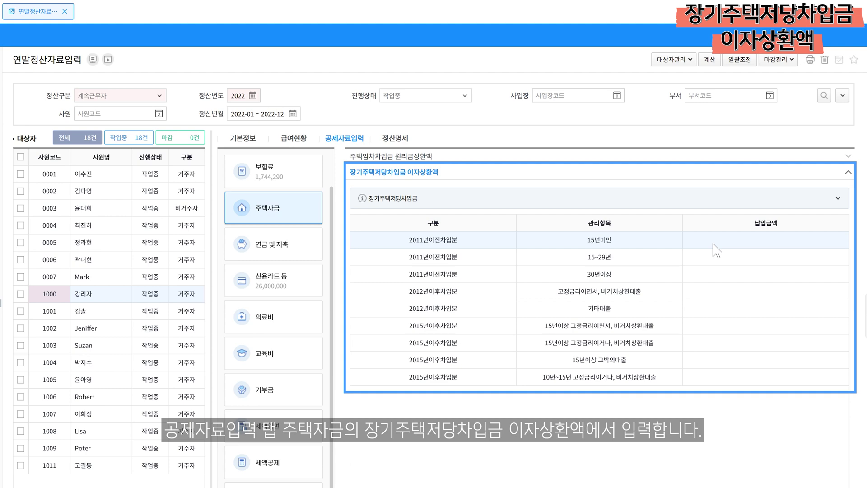
Enter 3,000,000 as the 2011년이전차입분 15년미만 mortgage interest 납입금액
left_click(714, 244)
type("3000000")
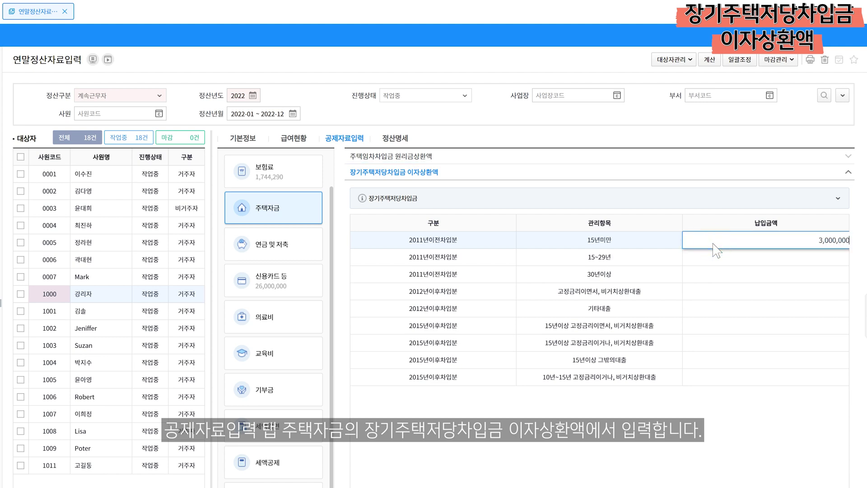
key("Return")
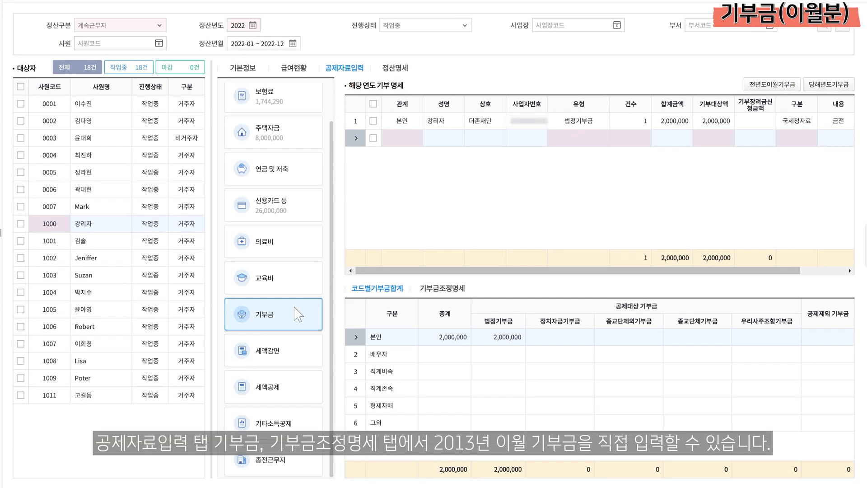
Add a 2013 법정기부금 (code 10) donation carryover row of 3,000,000
left_click(296, 322)
left_click(442, 302)
left_click(440, 292)
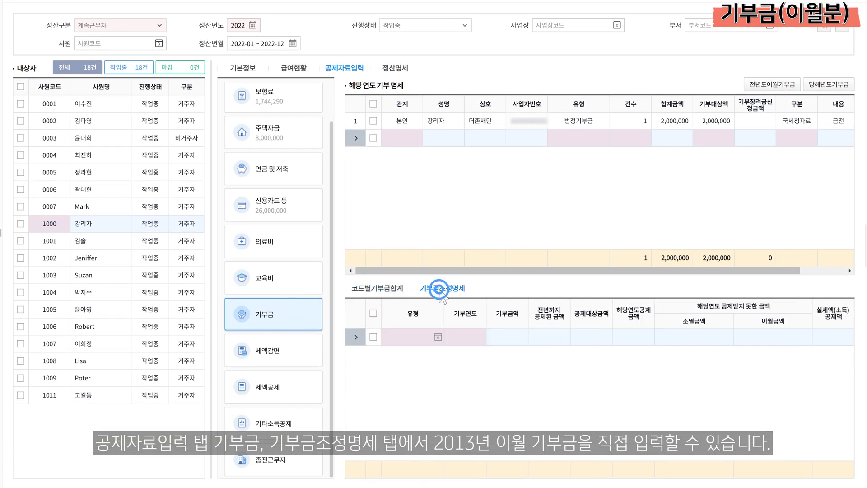
left_click(436, 335)
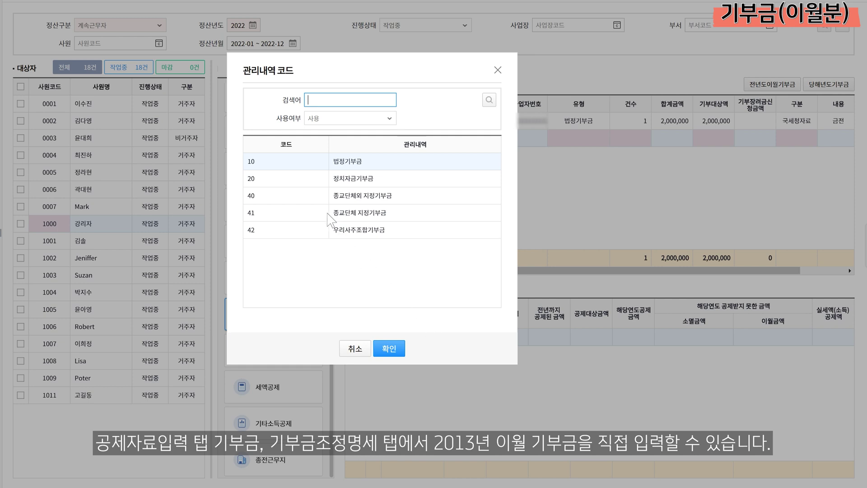
left_click(291, 162)
left_click(389, 348)
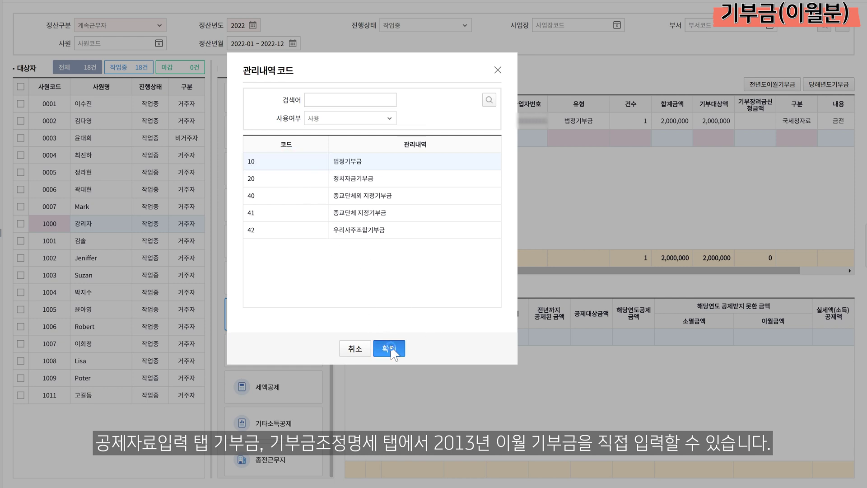
left_click(457, 339)
type("3000000")
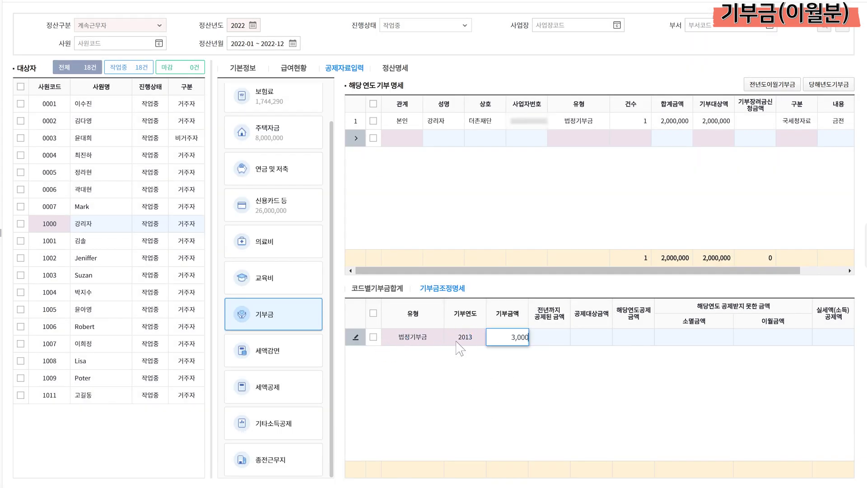
key("Return")
key("Return")
key("Return")
scroll(429, 352, "up", 1)
scroll(429, 362, "up", 2)
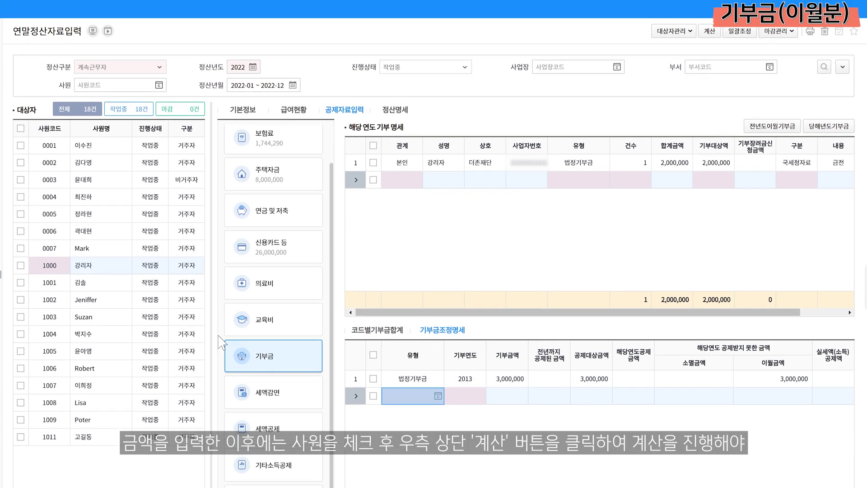
Tick the employee, run the year-end 계산 and accept the result
left_click(21, 292)
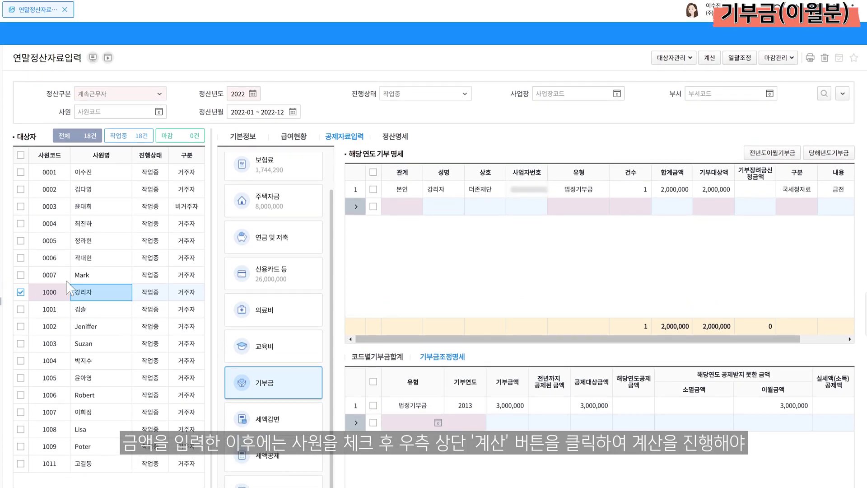
left_click(709, 55)
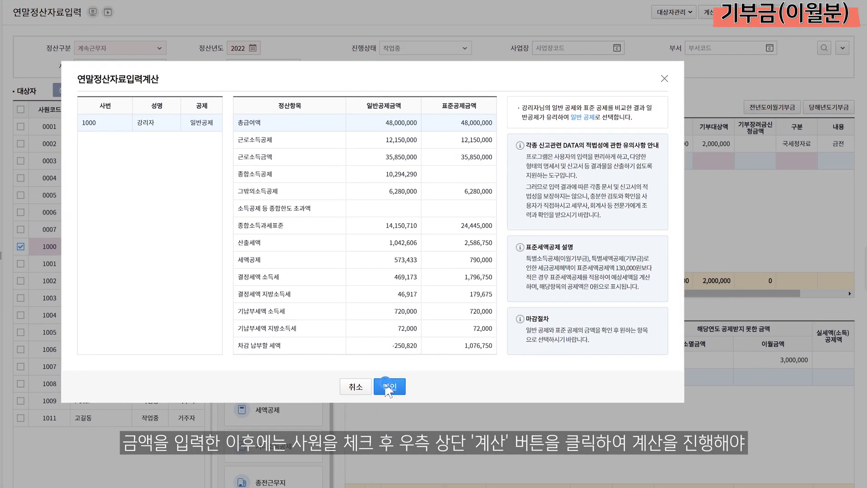
left_click(385, 382)
left_click(118, 251)
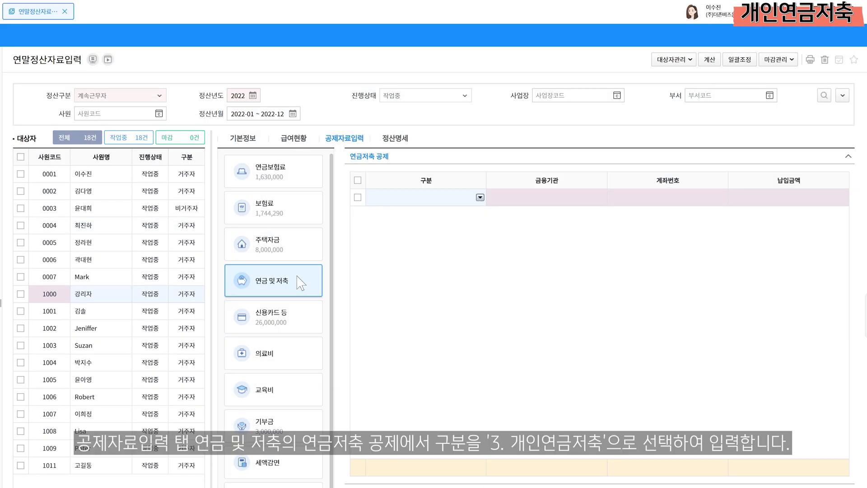
Add a 3.개인연금저축 row with (주)우리은행 as the financial institution
left_click(298, 276)
left_click(404, 154)
left_click(480, 197)
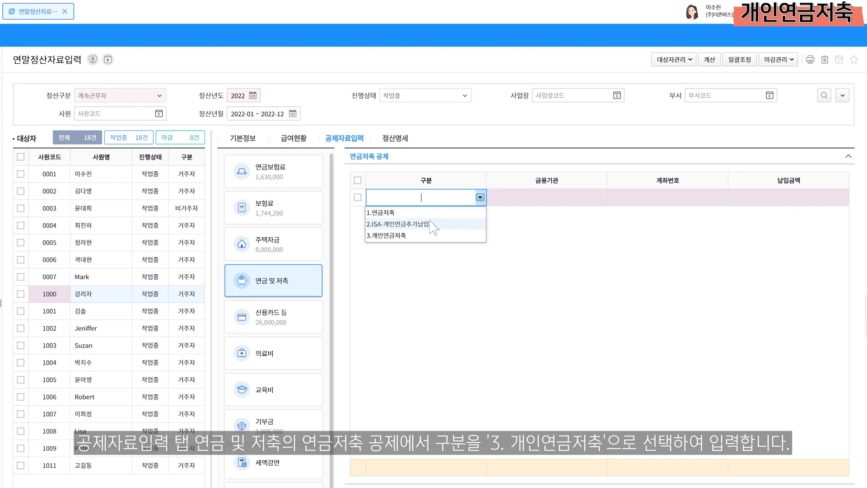
left_click(407, 235)
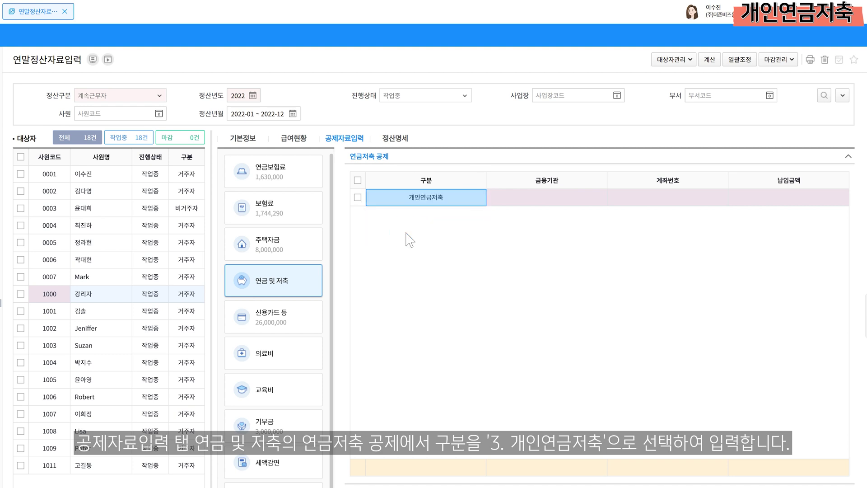
left_click(599, 196)
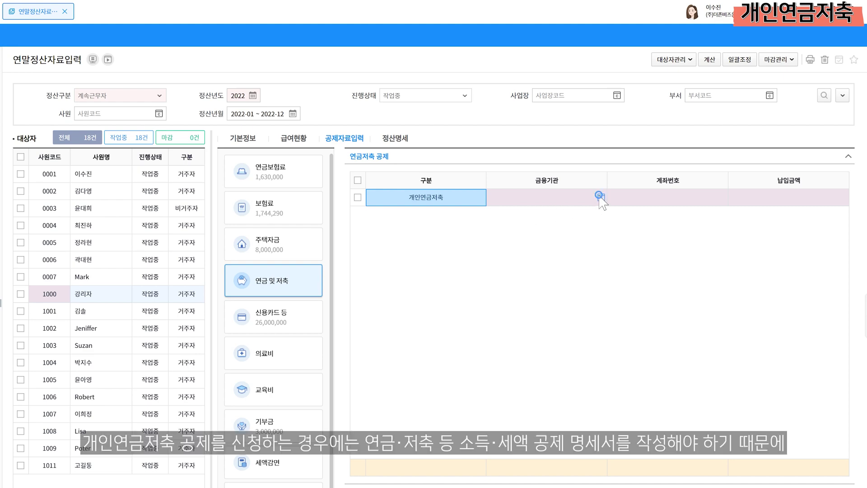
scroll(432, 258, "down", 5)
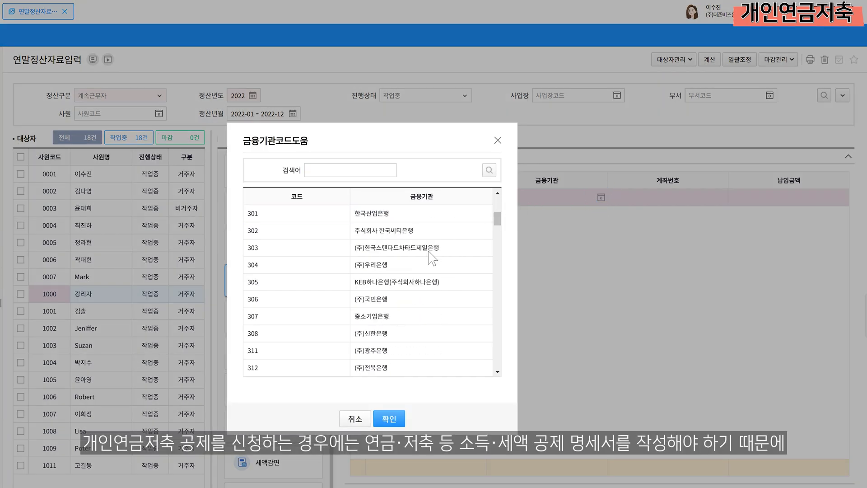
left_click(401, 264)
left_click(387, 414)
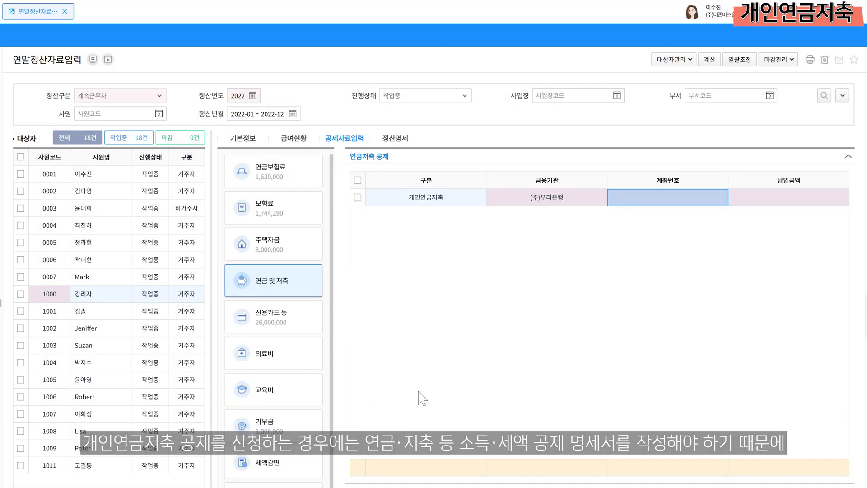
Enter the account number and a 1,000,000 납입금액 for that savings row
left_click(681, 200)
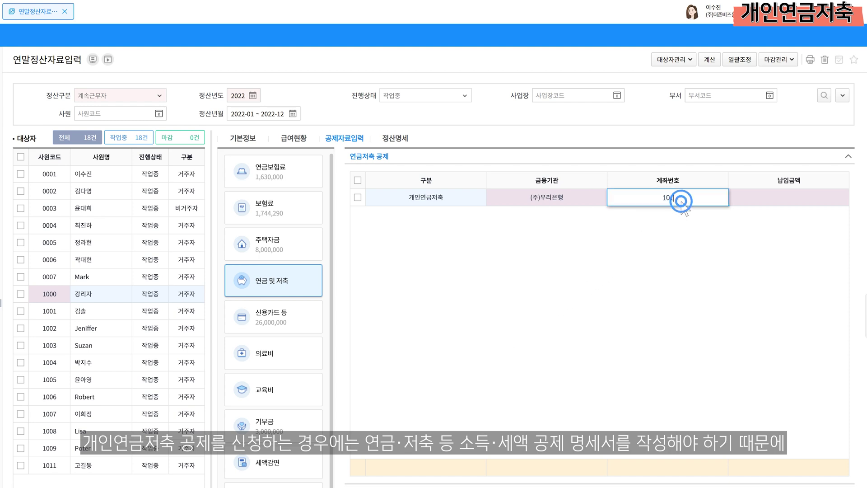
key("Return")
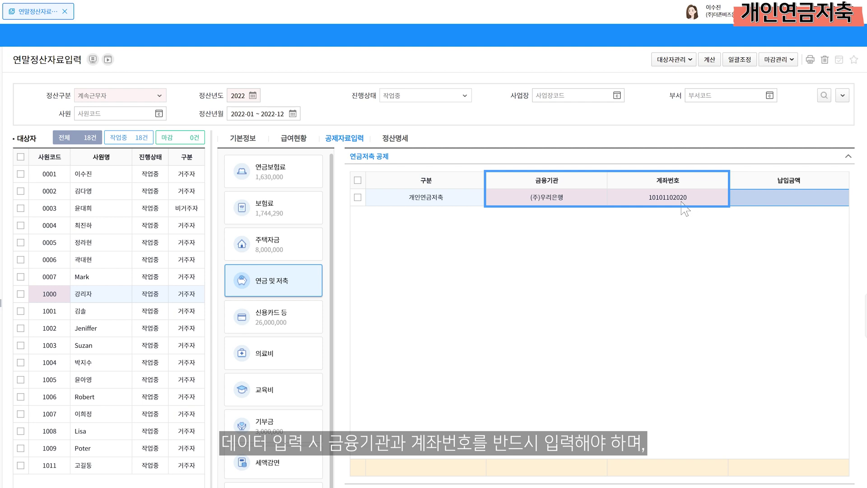
left_click(737, 199)
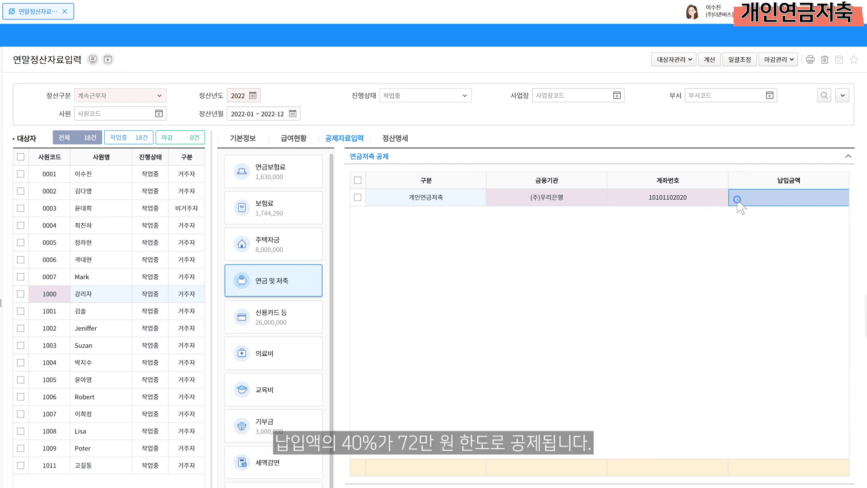
type("1000000")
key("Return")
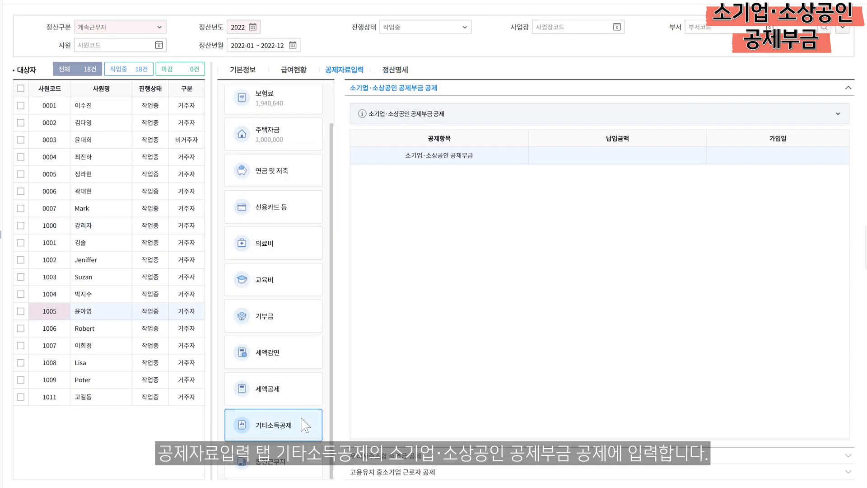
Under 기타소득공제, record a 5,000,000 소기업·소상공인 공제부금 payment with join date 2022-01-01
left_click(301, 417)
left_click(462, 88)
left_click(582, 158)
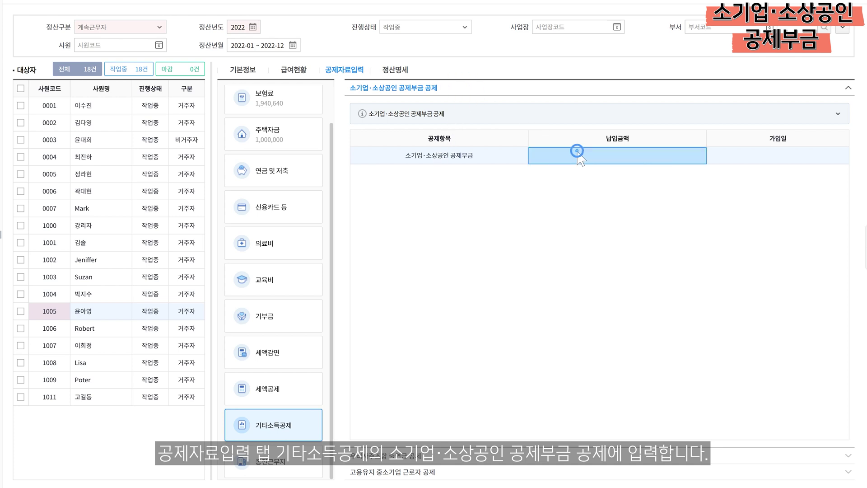
type("5000000")
left_click(716, 158)
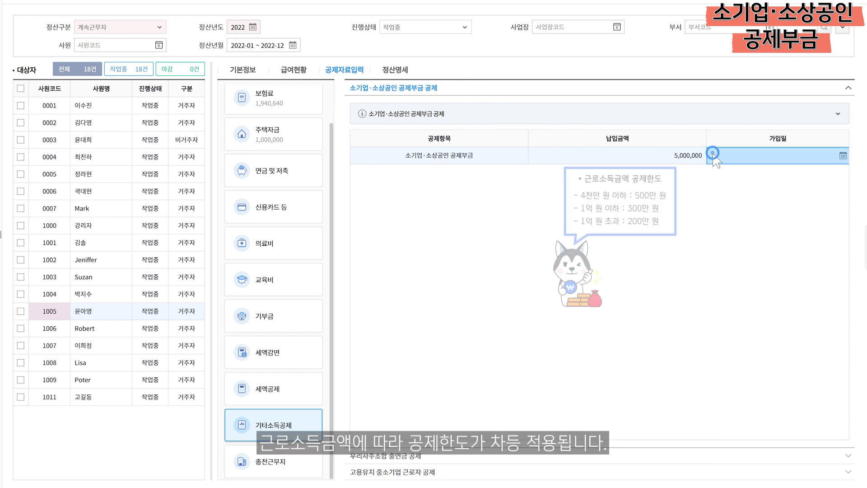
type("20220101")
key("Return")
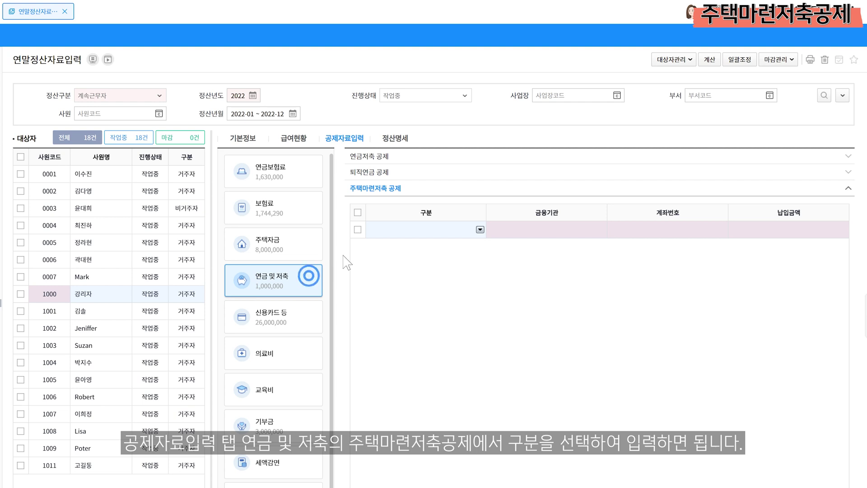
Add a 주택청약종합저축 housing savings row with KEB하나은행 as the financial institution
left_click(479, 228)
left_click(439, 256)
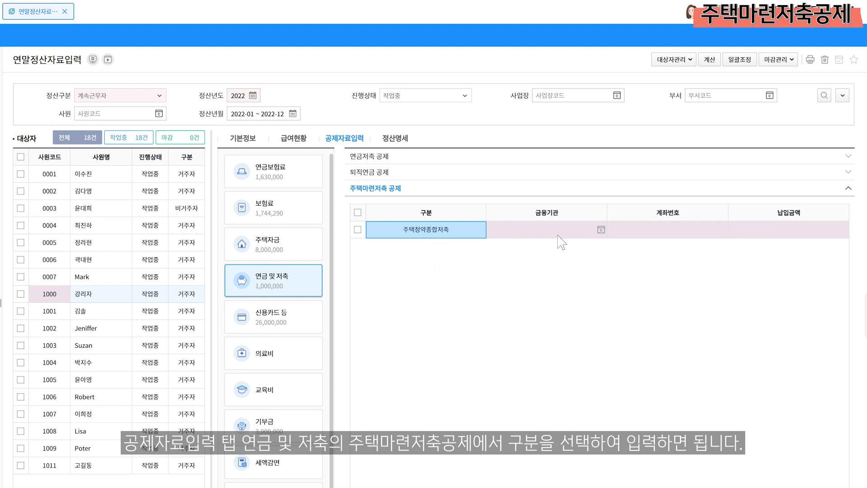
left_click(588, 230)
left_click(600, 229)
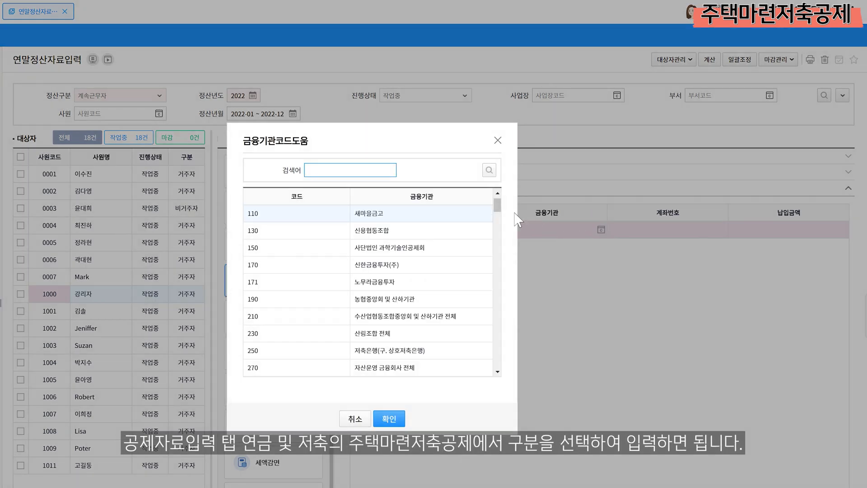
scroll(499, 217, "down", 5)
left_click(405, 251)
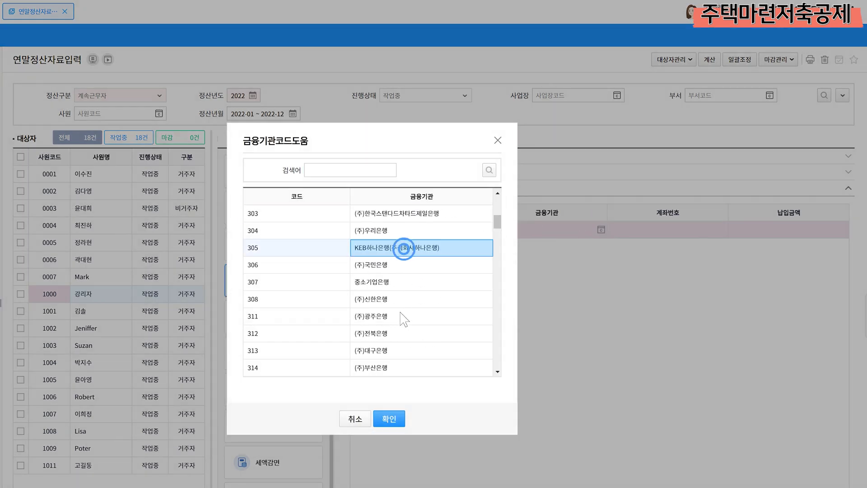
left_click(389, 418)
Enter the account number and a 2,400,000 payment for the housing savings row
left_click(661, 235)
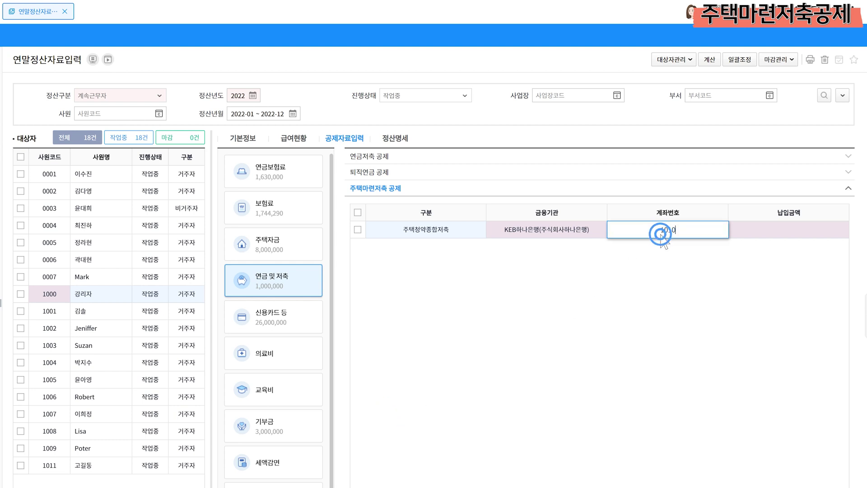
type("1010102020")
key("Return")
left_click(744, 235)
type("2400000")
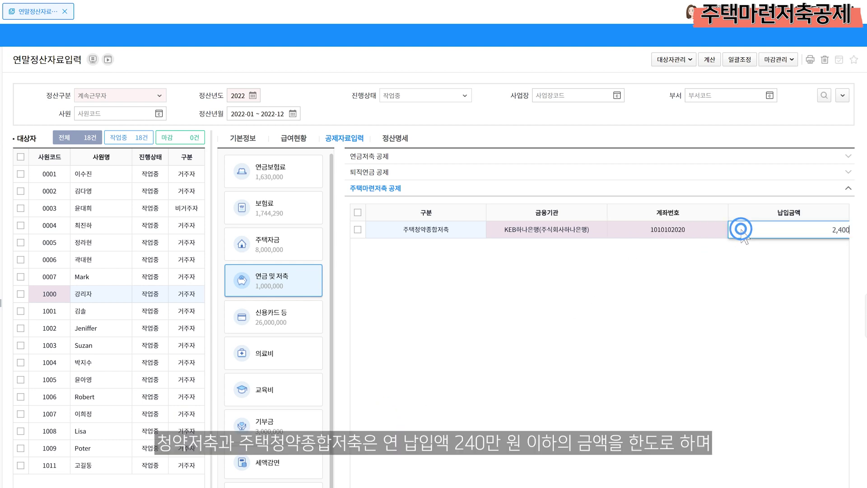
key("Return")
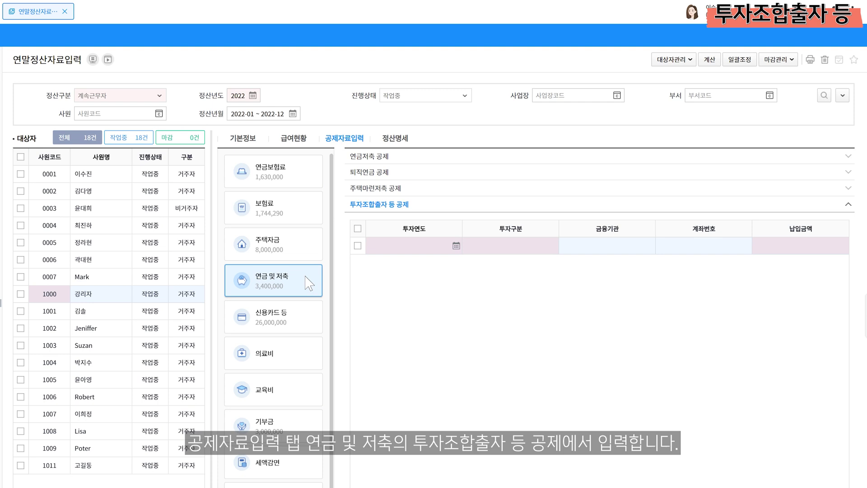
Record a 2022 조합2 investment partnership contribution of 3,000,000 under 투자조합출자 등 공제
left_click(305, 277)
left_click(413, 207)
left_click(411, 244)
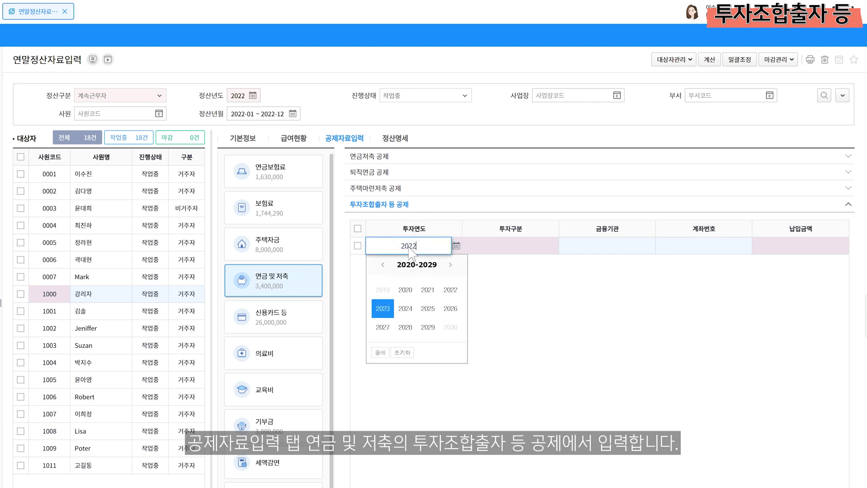
left_click(410, 248)
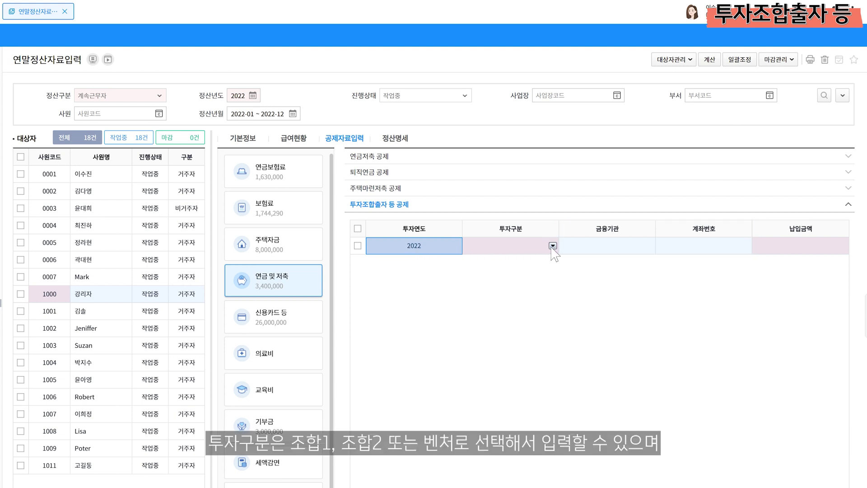
left_click(553, 245)
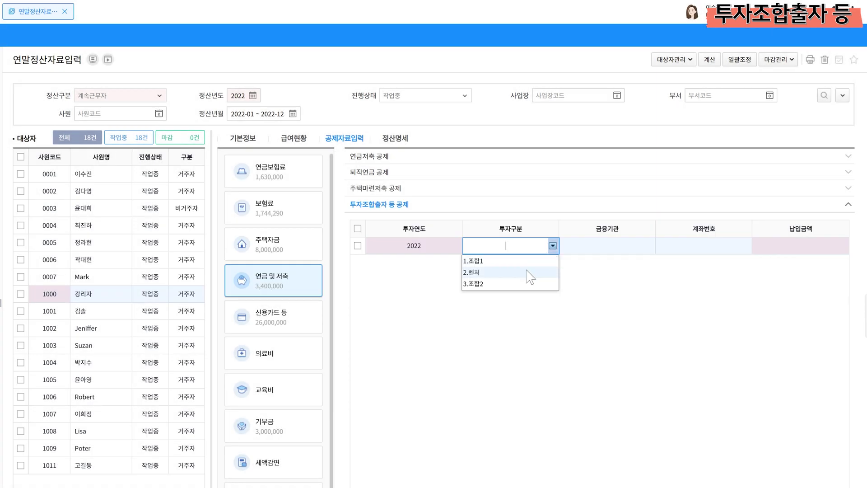
left_click(505, 285)
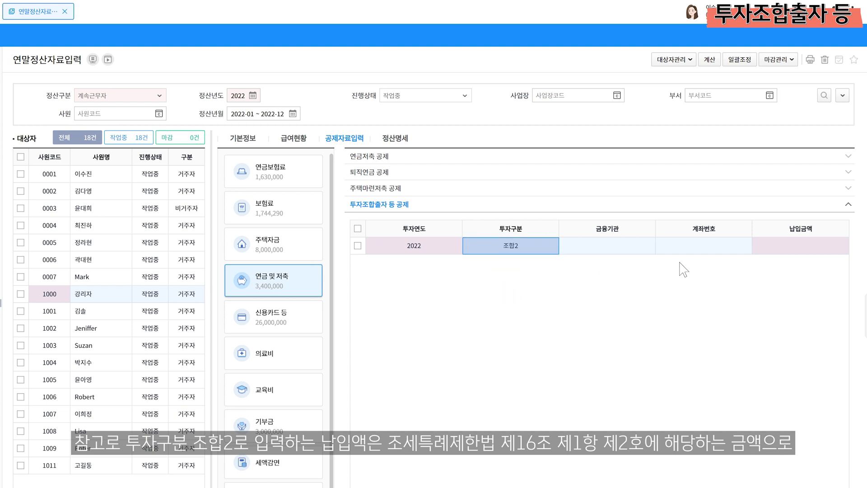
left_click(768, 249)
type("3000000")
key("Return")
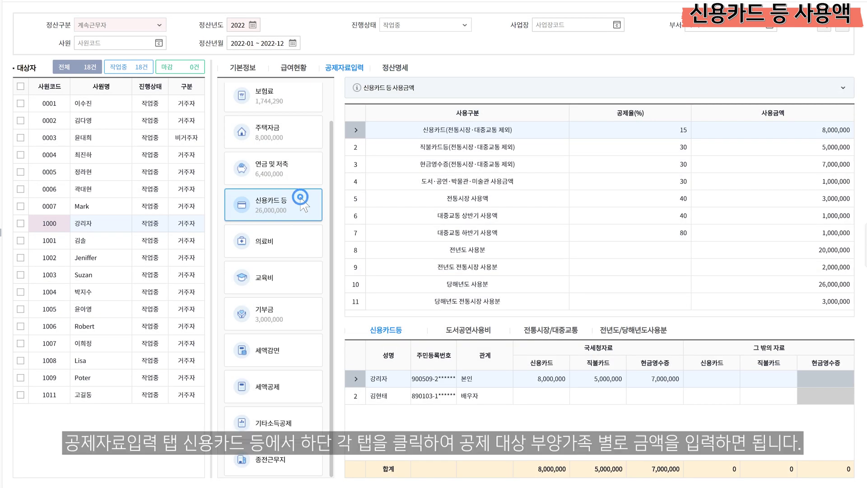
Review the card-usage sub-tabs, ending on the prior/current-year breakdown of 20,000,000 and 26,000,000
left_click(381, 330)
left_click(465, 334)
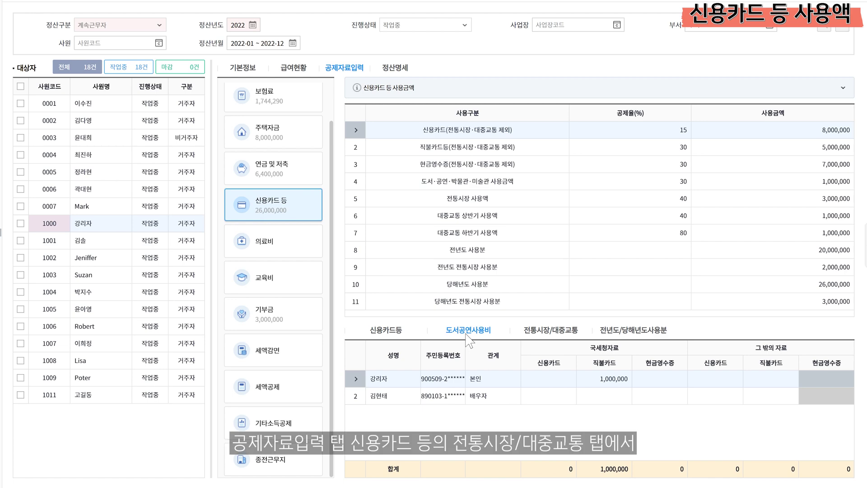
left_click(551, 334)
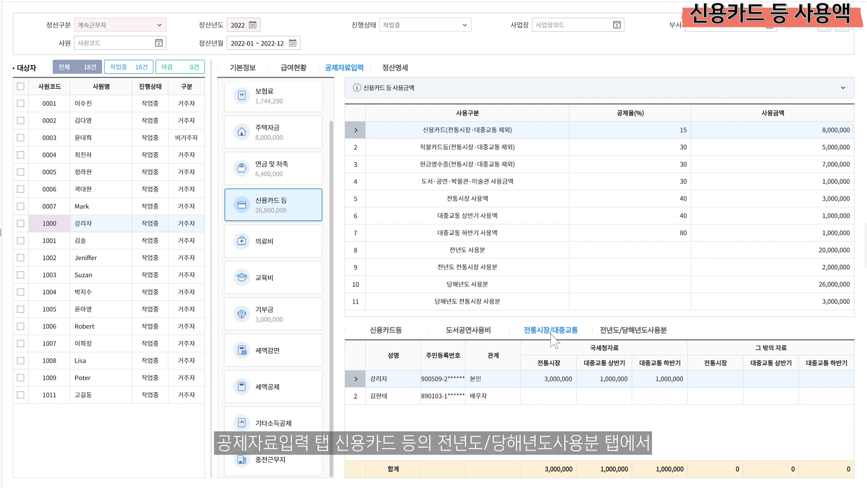
left_click(606, 332)
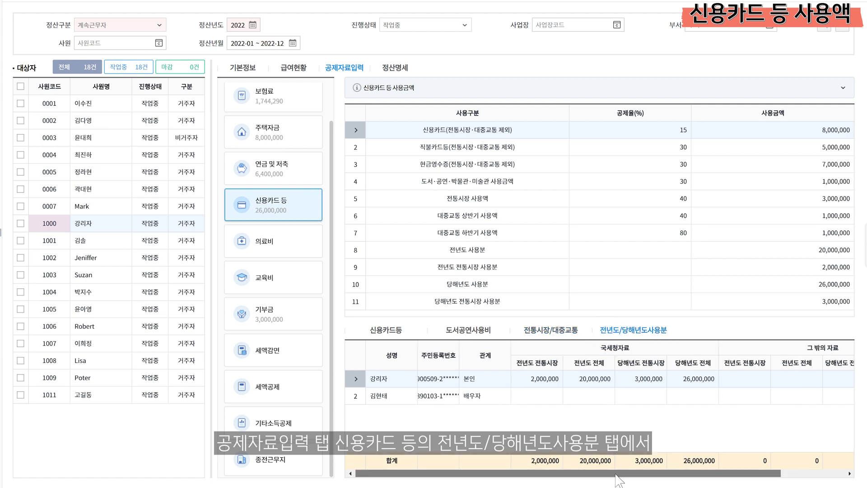
left_click_drag(643, 473, 706, 474)
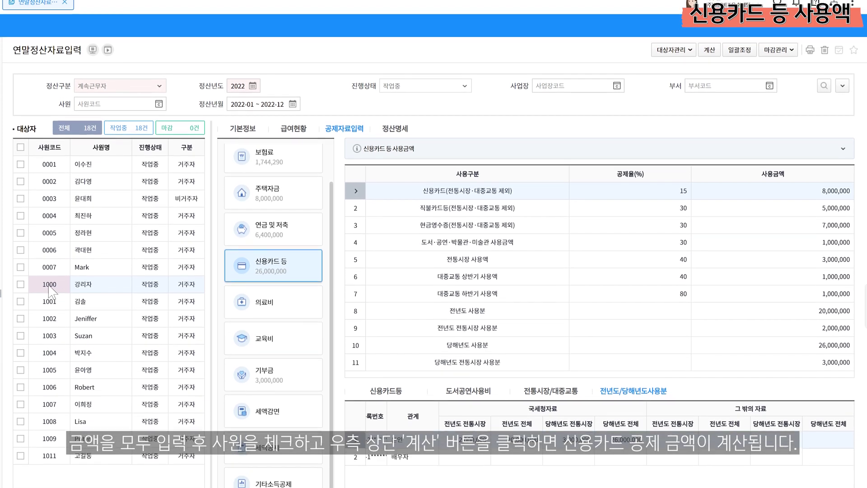
Calculate employee 1000's year-end settlement and accept the calculated result
left_click(20, 265)
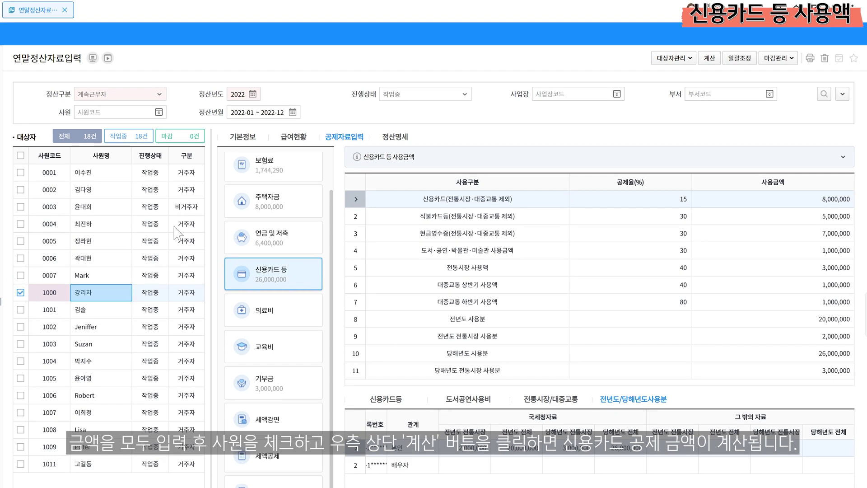
left_click(710, 58)
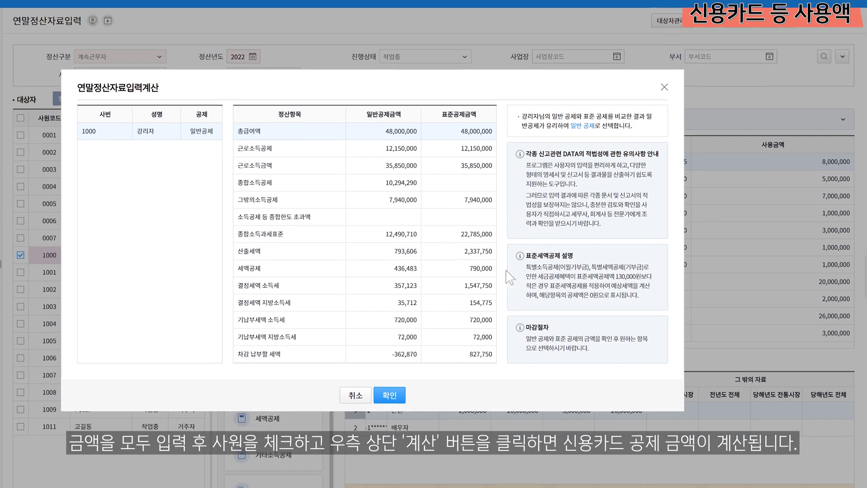
left_click(393, 414)
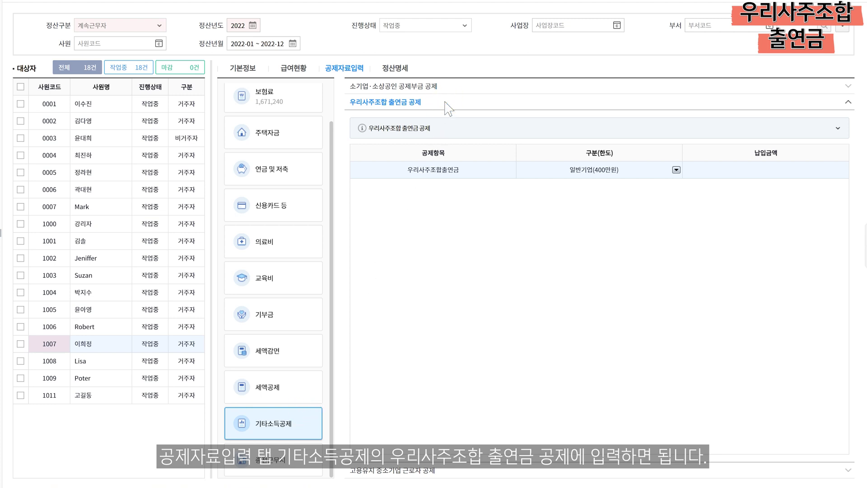
Set the 우리사주조합출연금 category to 1.일반기업(400만원) and select its 납입금액 cell
left_click(677, 171)
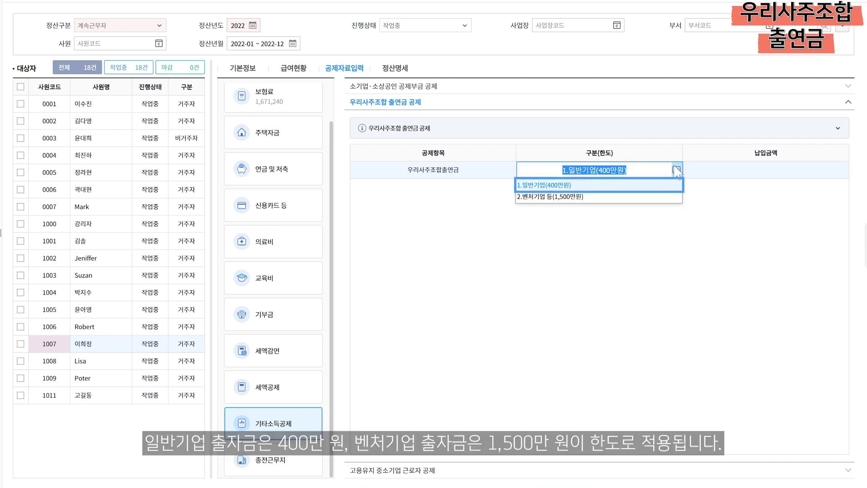
key("Down")
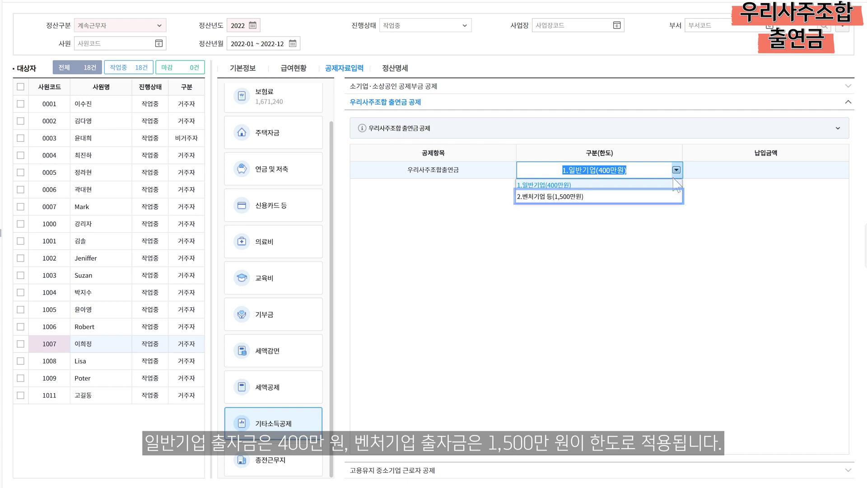
left_click(677, 188)
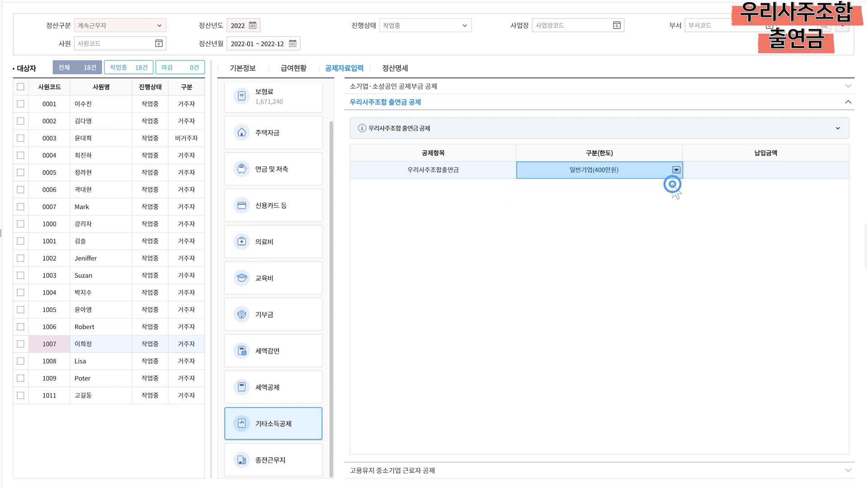
left_click(699, 171)
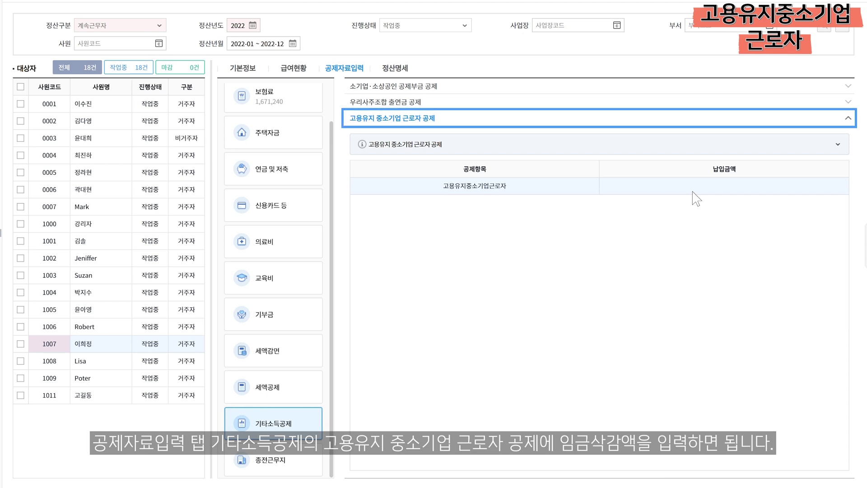
Enter 1,000,000 as employee 1007's 고용유지중소기업근로자 payment amount
left_click(692, 191)
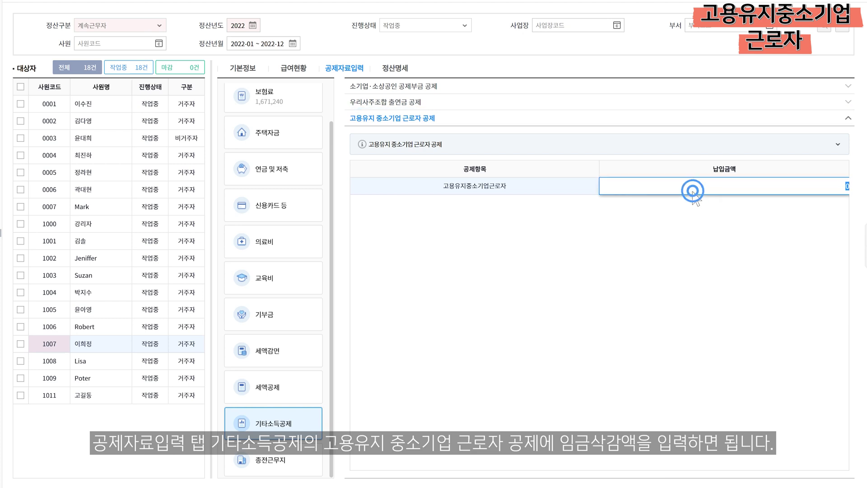
type("1000000")
key("Return")
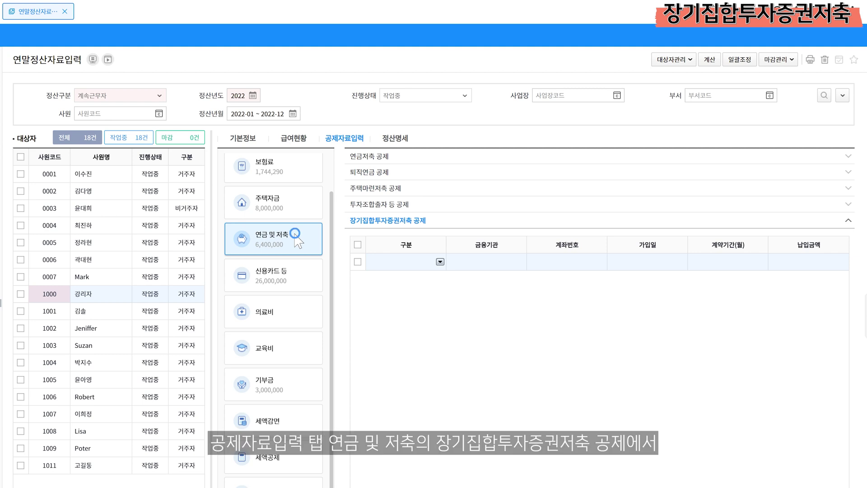
Add a 장기집합투자증권저축 row with (주)우리은행 as the financial institution
left_click(427, 217)
left_click(440, 262)
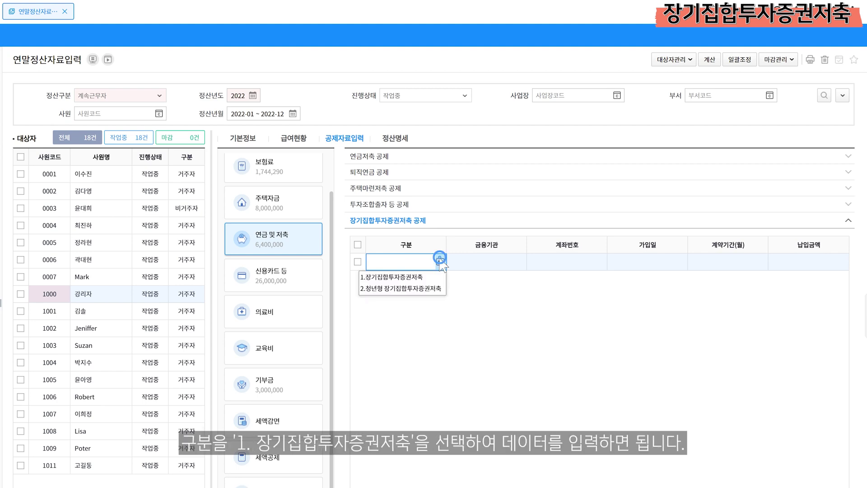
left_click(438, 276)
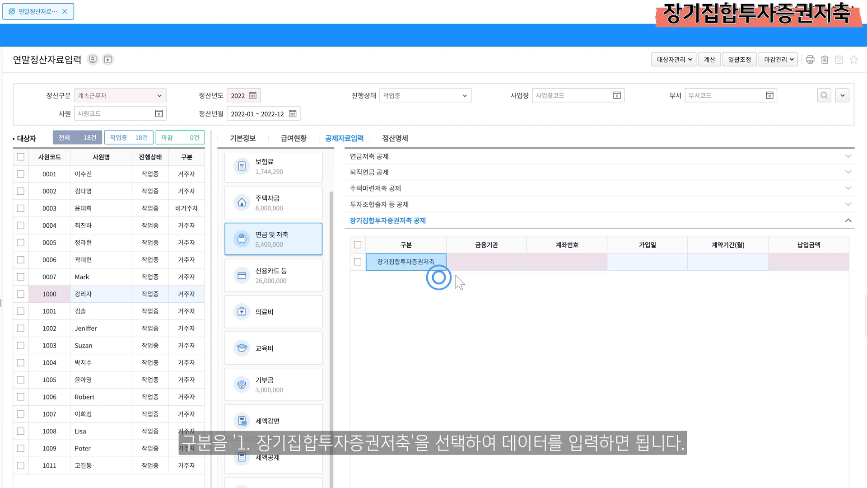
left_click(518, 262)
left_click(518, 262)
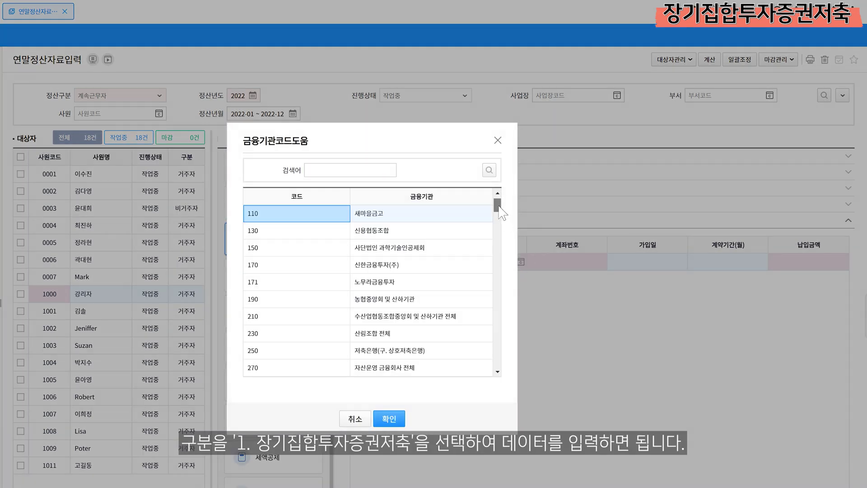
scroll(497, 212, "down", 3)
left_click(380, 299)
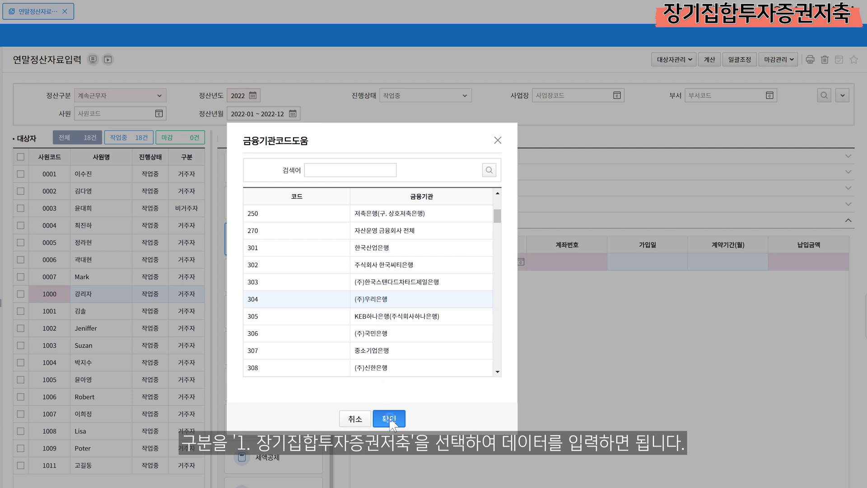
left_click(389, 418)
Enter the account number and a 1,000,000 payment for the 장기집합투자증권저축 row
left_click(571, 262)
type("101010202020")
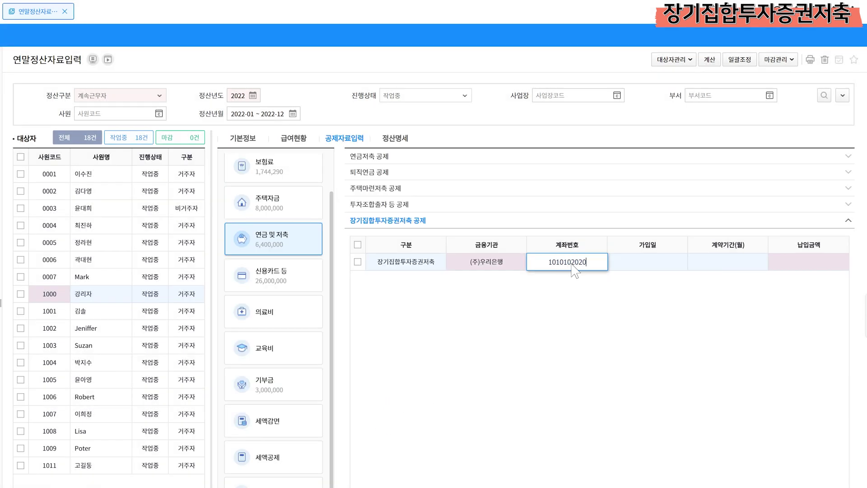
key("Return")
type("1000000")
key("Return")
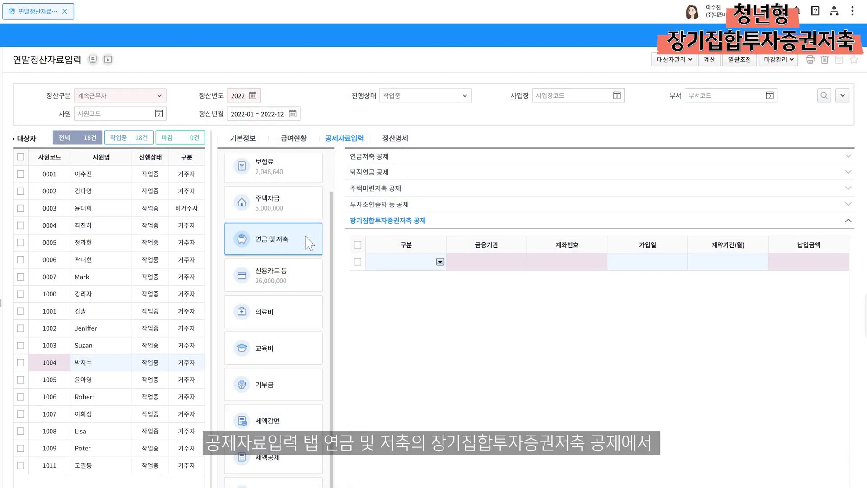
Add a 청년형 장기집합투자증권저축 row for employee 1004 with (주)우리은행 as the institution
left_click(307, 242)
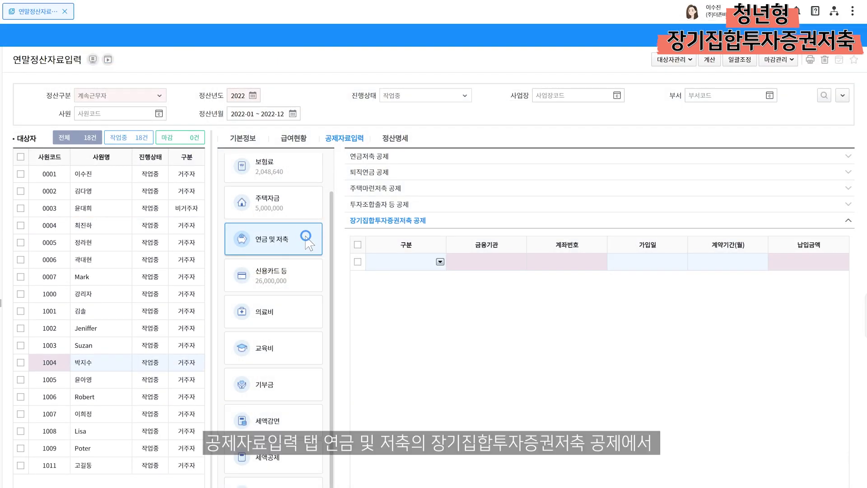
left_click(445, 220)
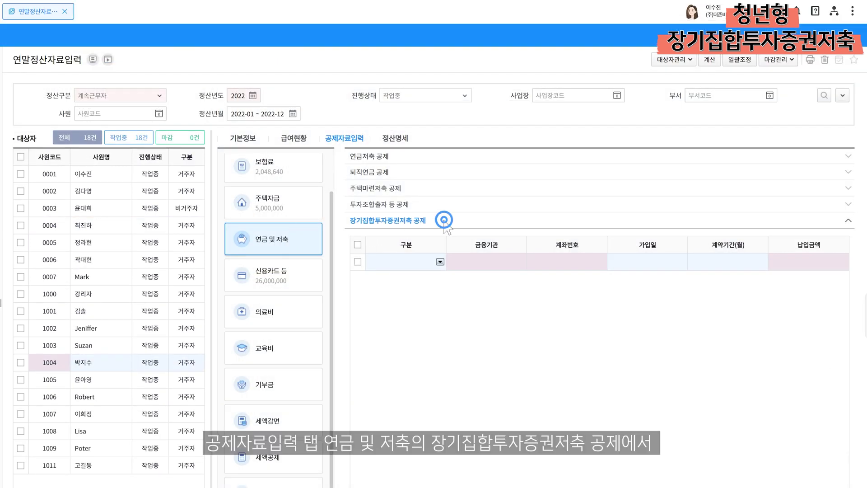
left_click(441, 262)
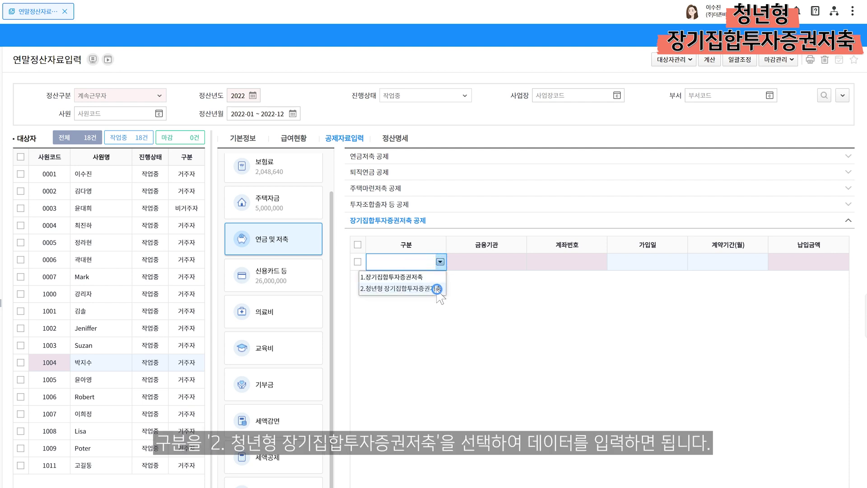
left_click(437, 289)
left_click(513, 265)
left_click(522, 261)
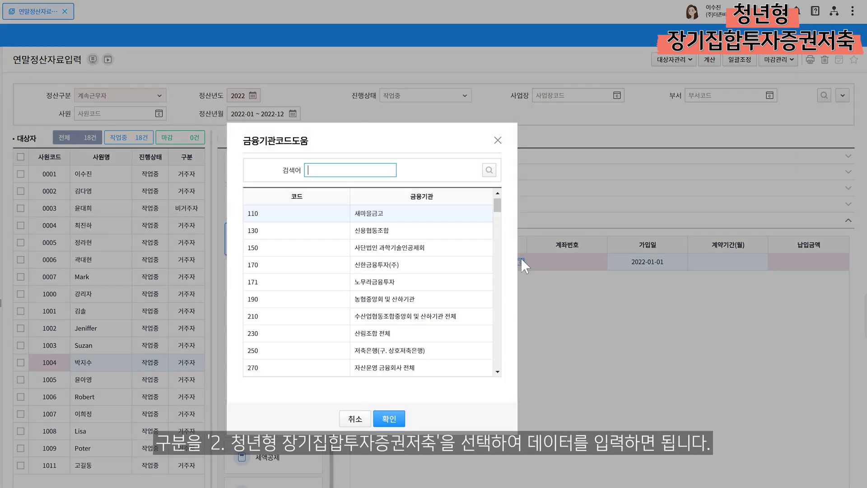
scroll(499, 214, "down", 3)
left_click(387, 312)
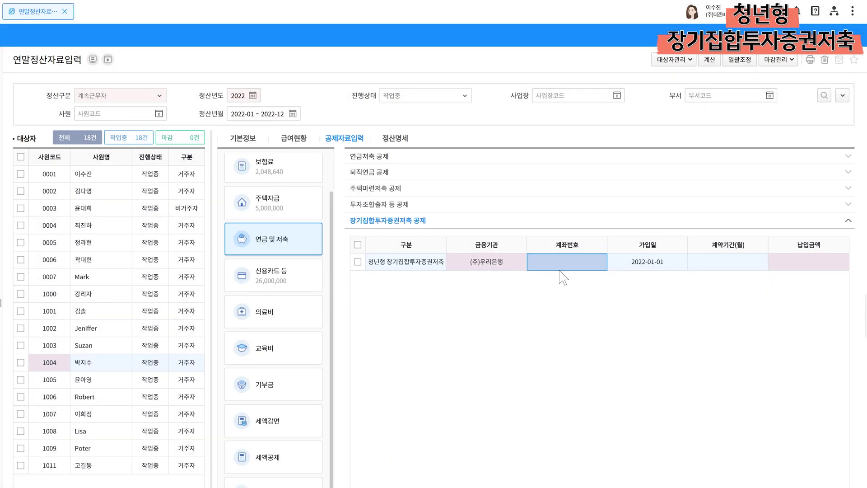
Fill in the account number, a 36-month contract period and 6,000,000 paid
left_click(565, 266)
type("1010102040")
key("Tab")
key("Tab")
type("36")
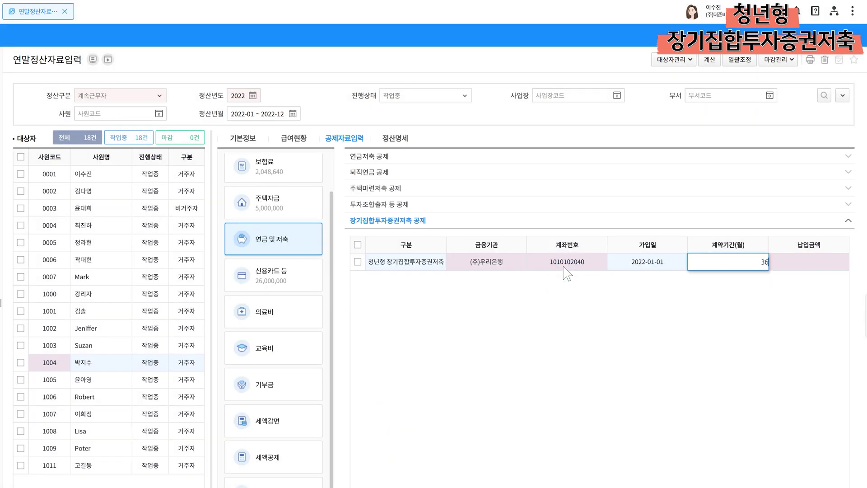
key("Tab")
type("6000000")
key("Tab")
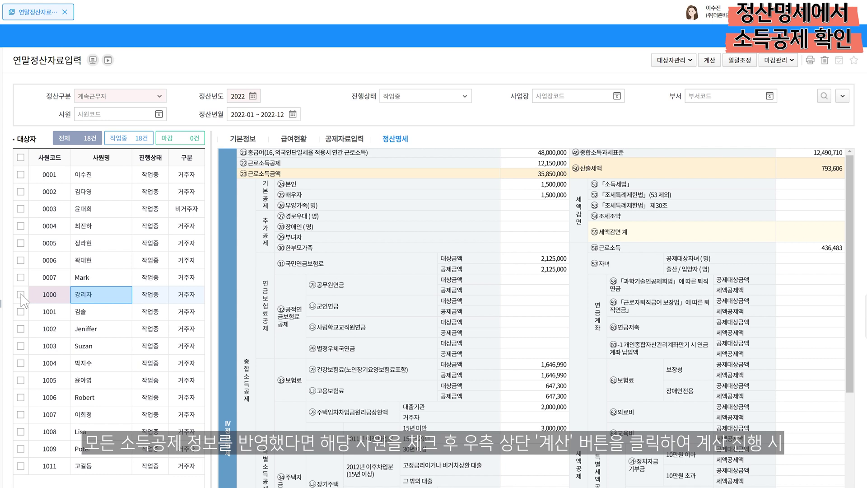
Recalculate employee 1000's settlement, accept the result, and reload the 정산명세 statement
left_click(20, 295)
left_click(708, 62)
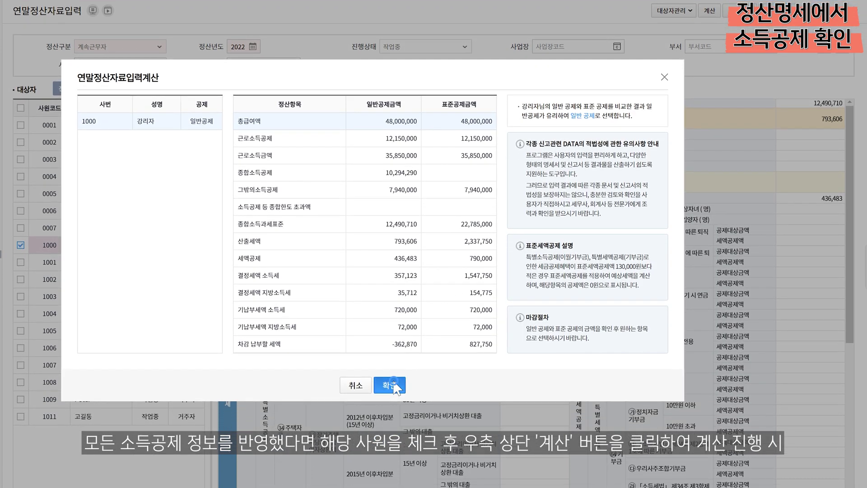
left_click(392, 432)
left_click(118, 246)
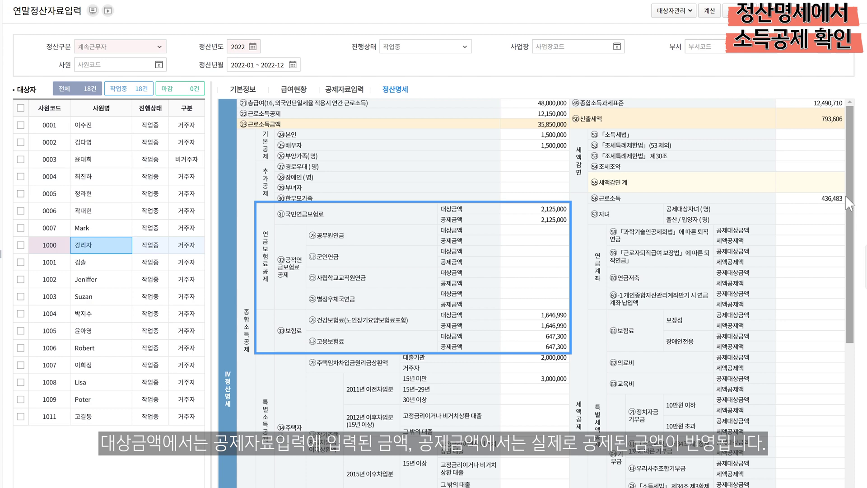
scroll(848, 199, "down", 5)
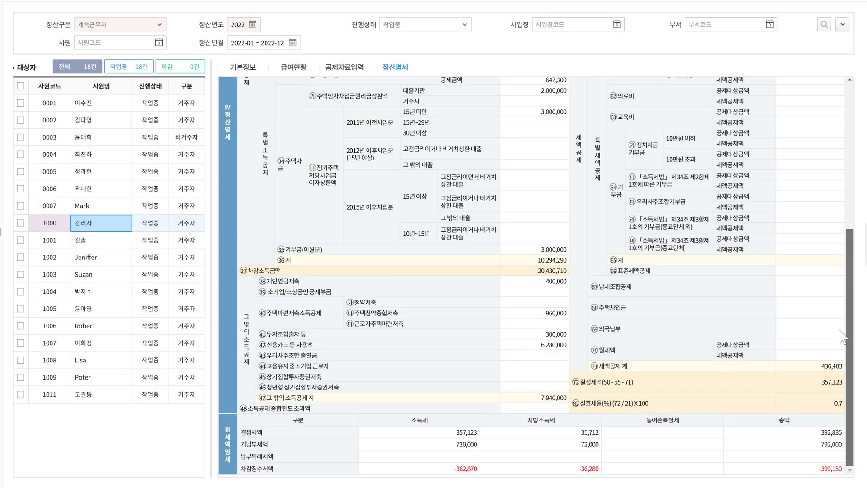
left_click_drag(850, 316, 851, 156)
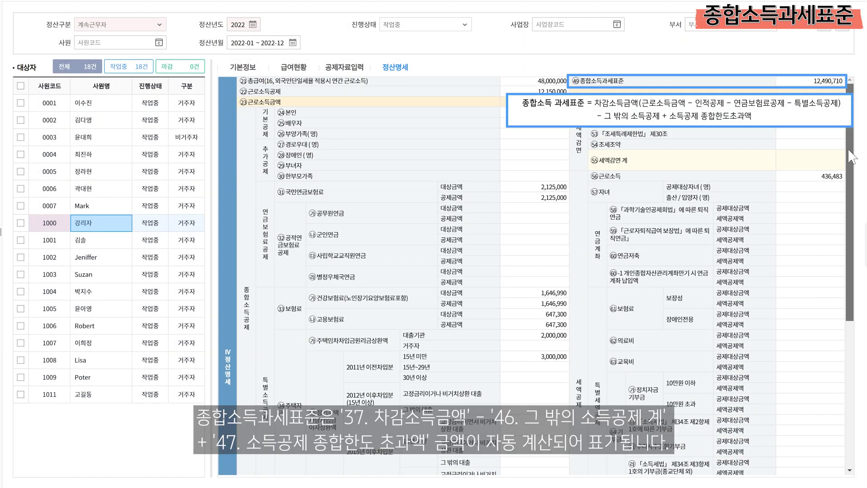